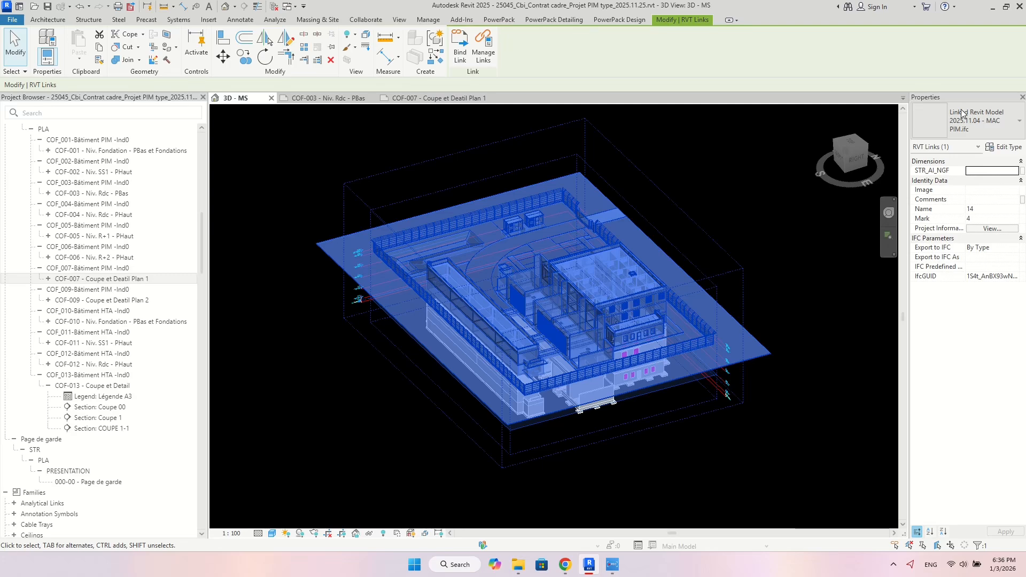
# - Compare the height of the linked IFC model with the structural building in the 3D view
pyautogui.keyDown('shift'); pyautogui.moveTo(717, 408); pyautogui.dragTo(620, 329, button='middle'); pyautogui.keyUp('shift')
pyautogui.keyDown('shift'); pyautogui.moveTo(608, 270); pyautogui.dragTo(606, 313, button='middle'); pyautogui.keyUp('shift')
pyautogui.press('Escape')
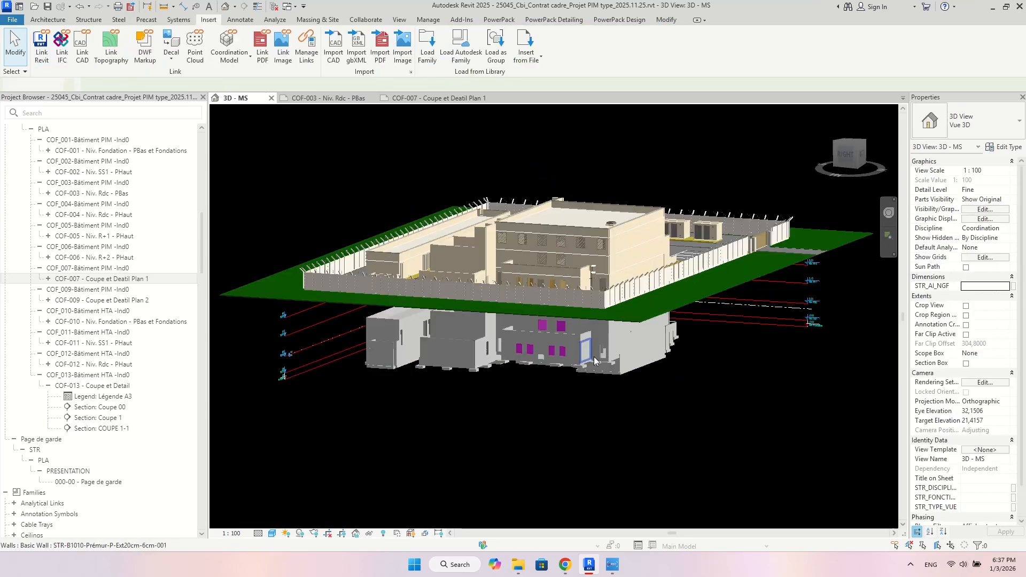
pyautogui.scroll(5, 558, 317)
pyautogui.click(558, 317)
pyautogui.press('Escape')
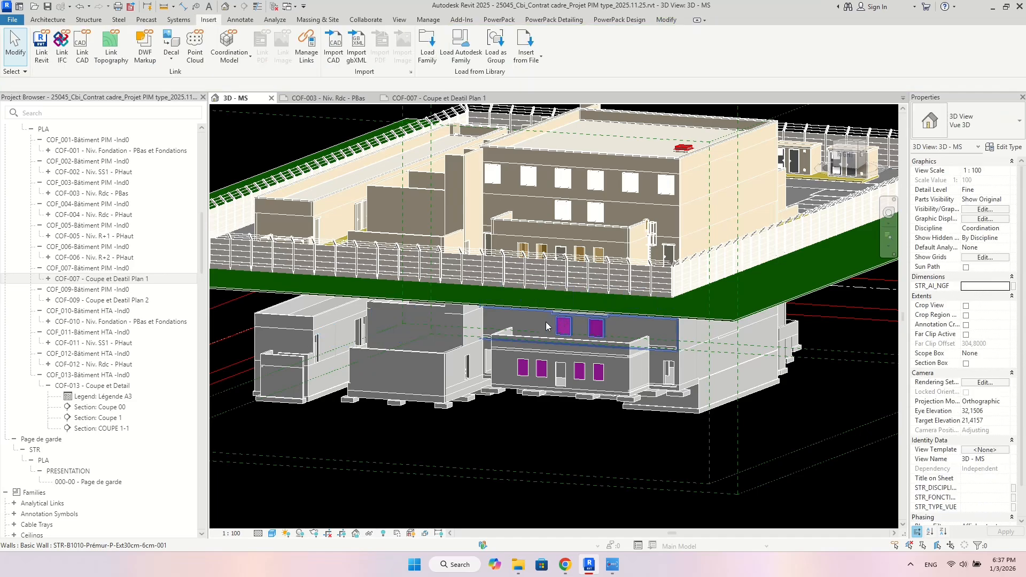
pyautogui.click(546, 322)
pyautogui.scroll(-5, 668, 242)
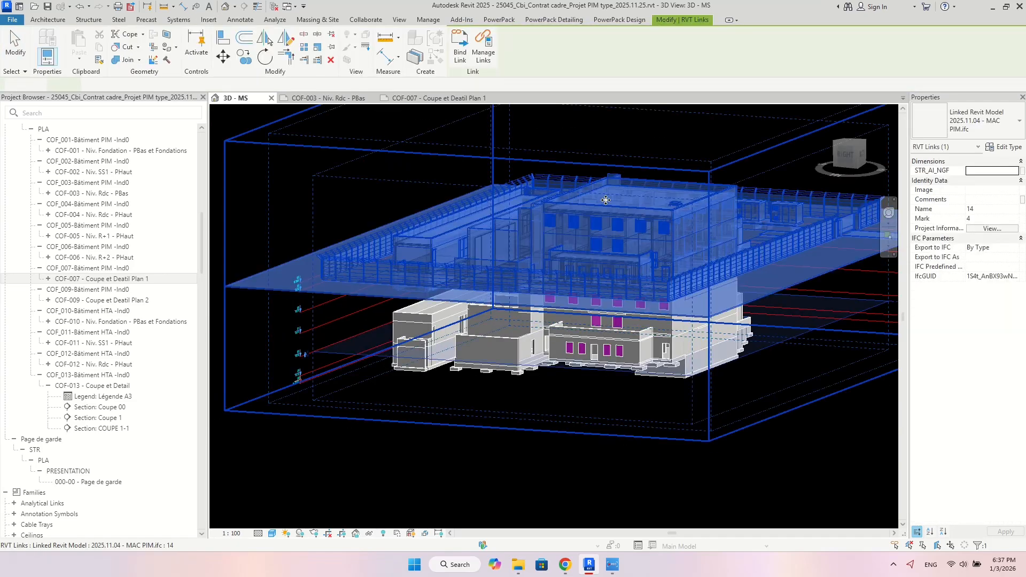
pyautogui.moveTo(564, 343)
pyautogui.mouseDown(button='middle')
pyautogui.moveTo(553, 346)
pyautogui.moveTo(570, 360)
pyautogui.mouseUp(button='middle')
pyautogui.press('Escape')
pyautogui.scroll(-2, 554, 349)
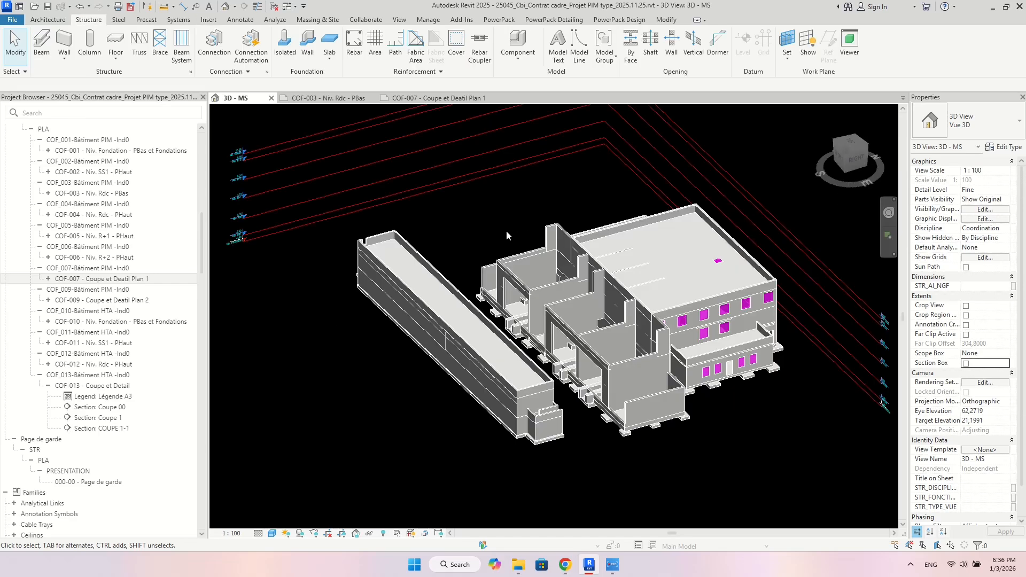
# - Link the IFC file 2025.11.04 - MAC PIM.ifc from the MQN folder into the project
pyautogui.click(208, 20)
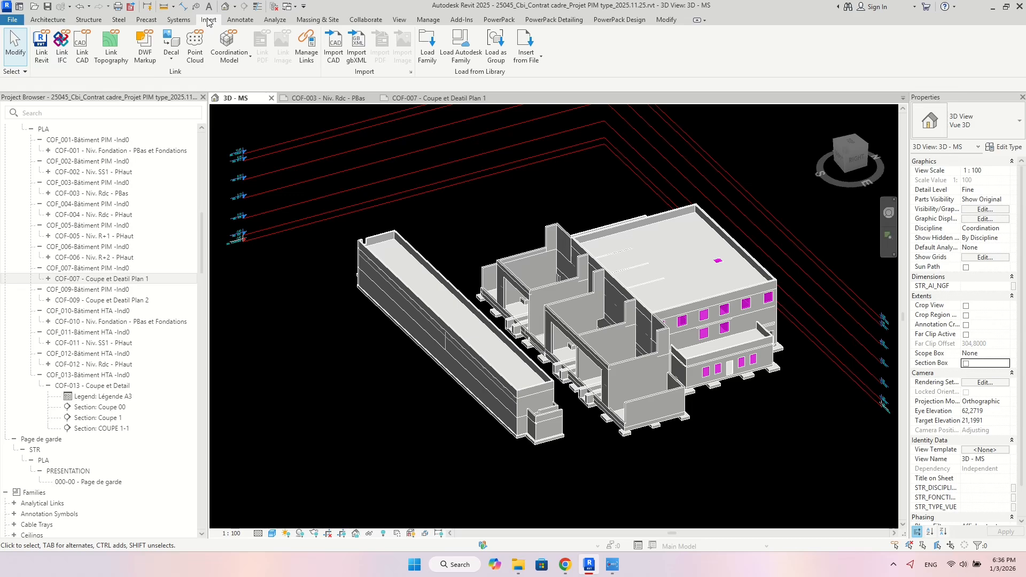
pyautogui.click(63, 47)
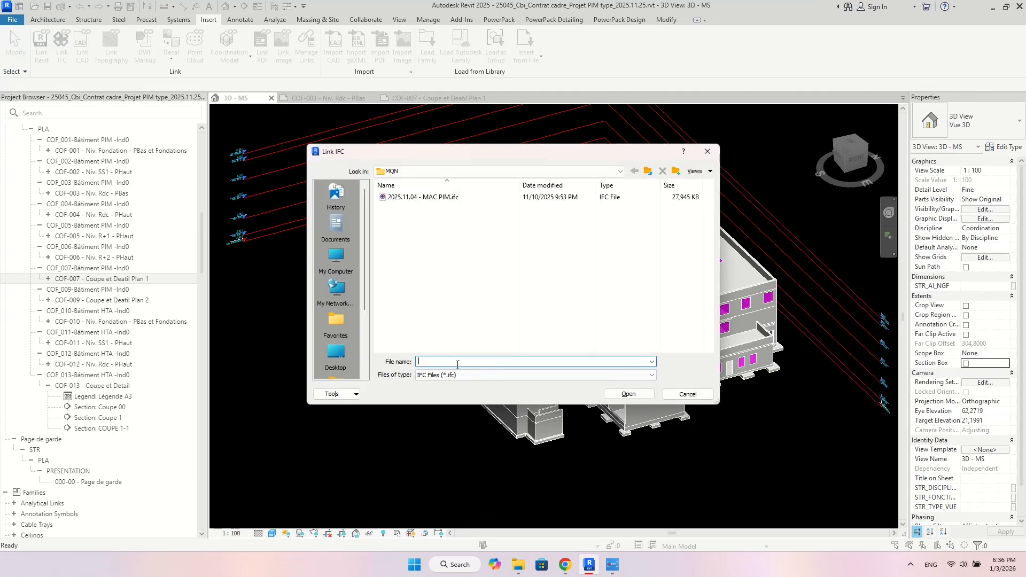
pyautogui.click(552, 171)
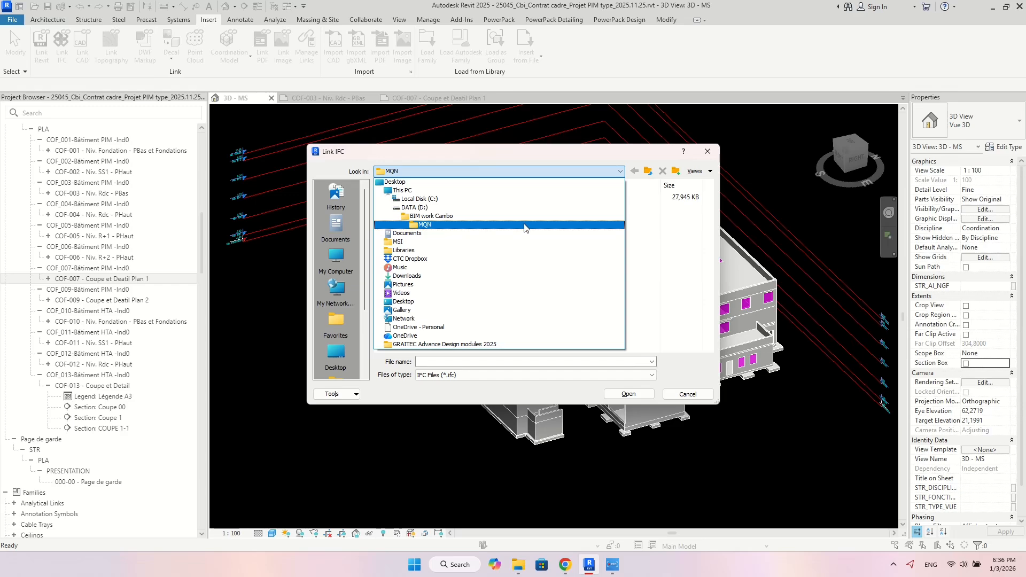
pyautogui.click(492, 225)
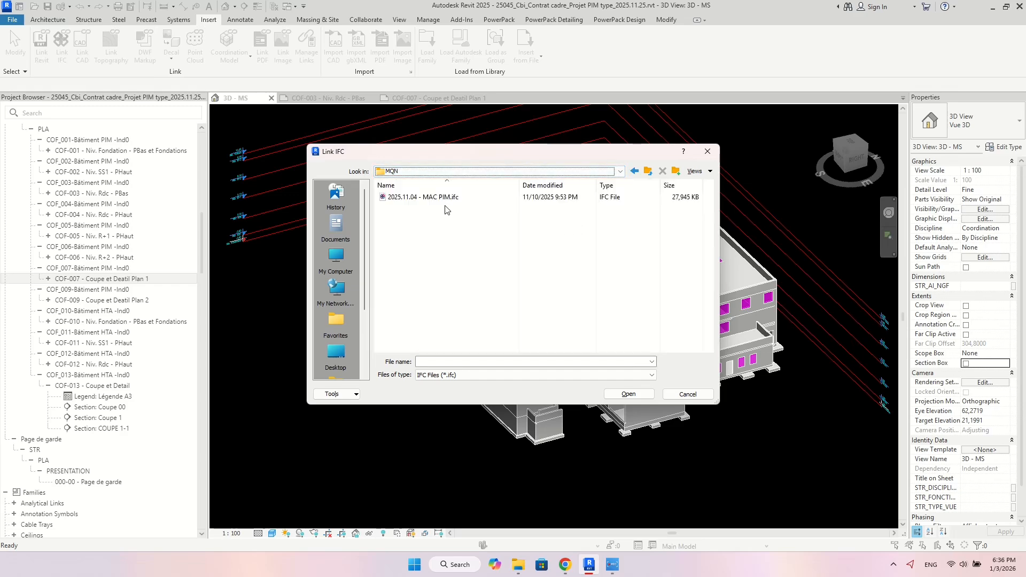
pyautogui.click(441, 198)
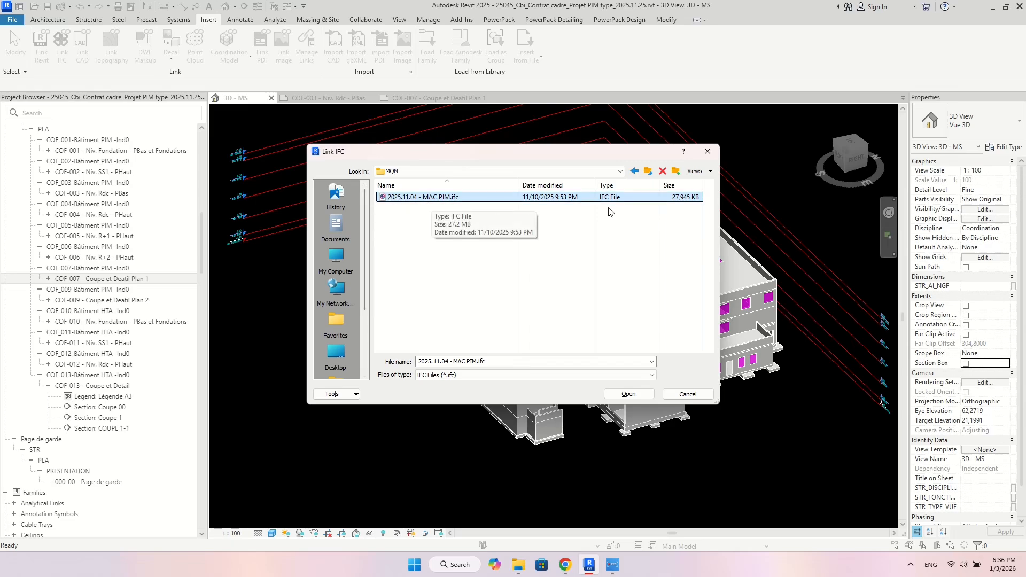
pyautogui.click(629, 394)
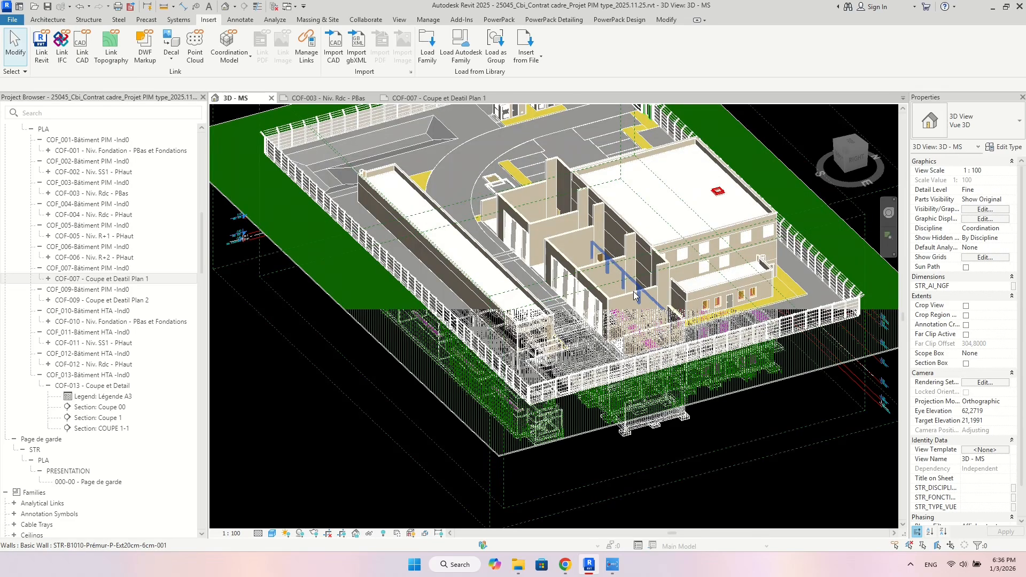
# - Select the linked IFC model in the 3D view and check its extents and properties
pyautogui.scroll(-3, 634, 295)
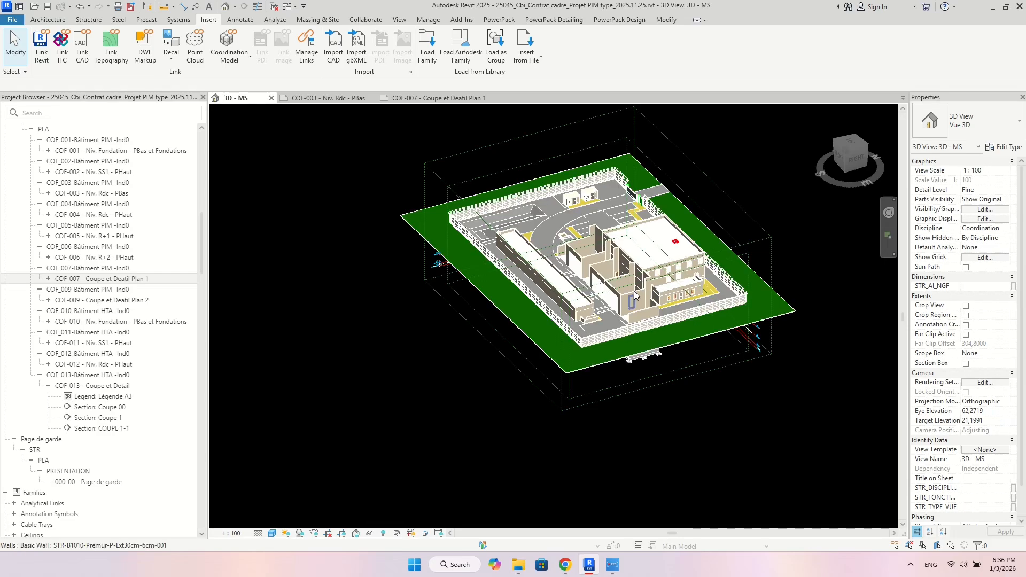
pyautogui.scroll(3, 586, 166)
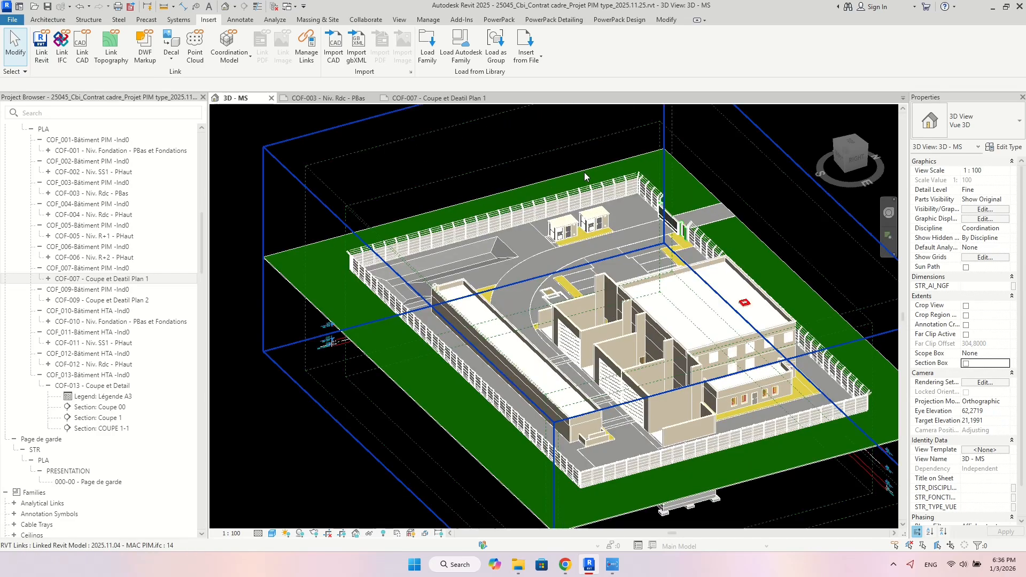
pyautogui.click(584, 173)
pyautogui.scroll(-2, 483, 205)
pyautogui.moveTo(498, 208); pyautogui.dragTo(475, 213, button='middle')
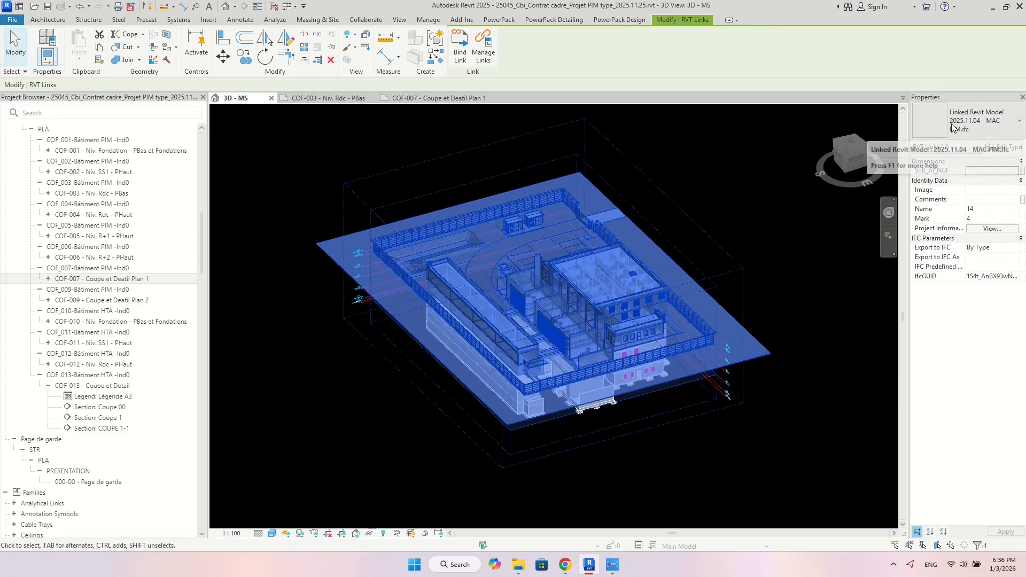
# - Inspect from the side how the linked IFC model sits vertically relative to the structural walls
pyautogui.keyDown('shift'); pyautogui.moveTo(727, 401); pyautogui.dragTo(607, 312, button='middle'); pyautogui.keyUp('shift')
pyautogui.press('Escape')
pyautogui.scroll(2, 601, 355)
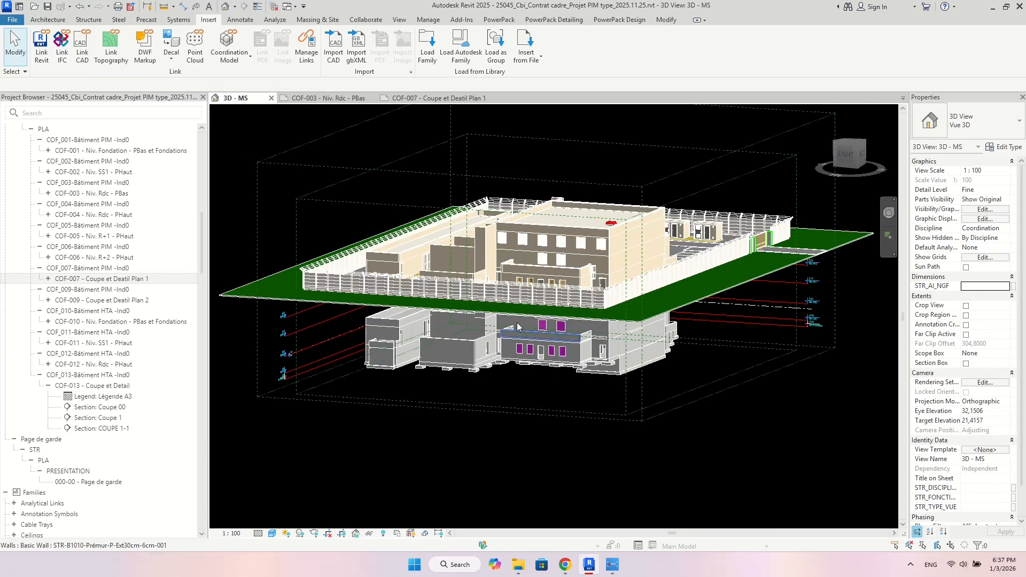
pyautogui.scroll(3, 515, 324)
pyautogui.click(439, 332)
pyautogui.press('Escape')
pyautogui.scroll(-4, 551, 321)
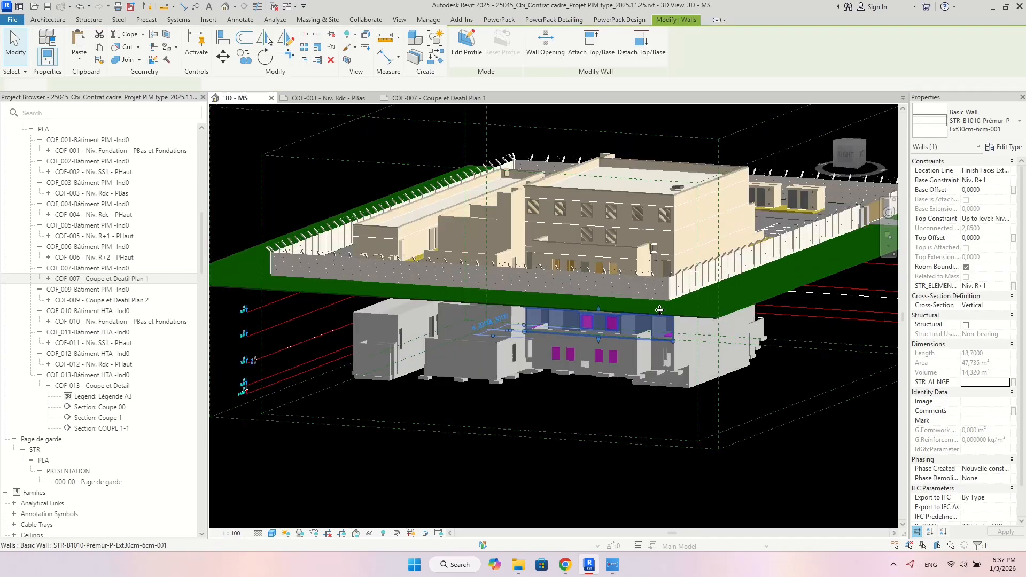
pyautogui.click(690, 311)
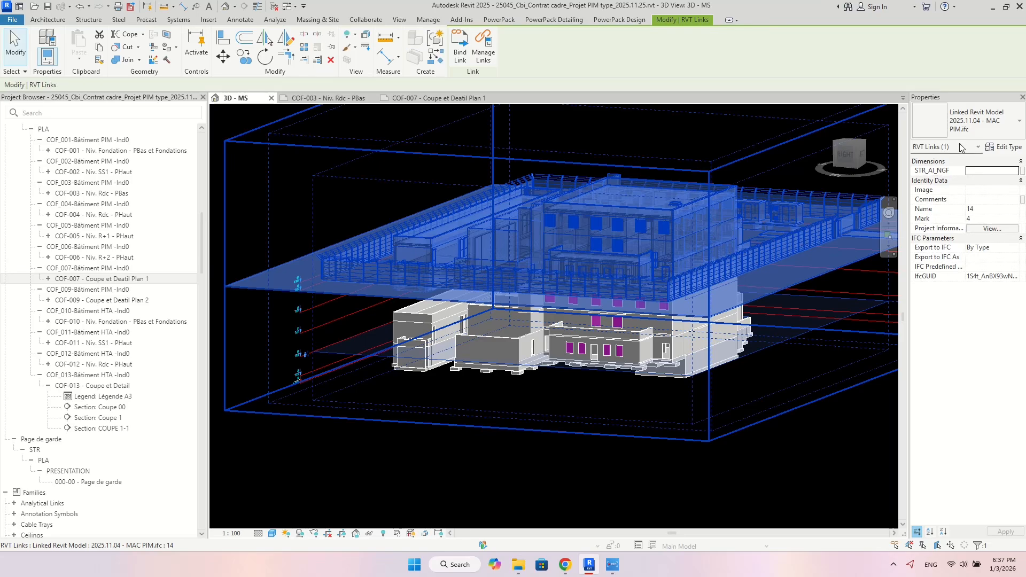
pyautogui.scroll(-1, 565, 347)
pyautogui.moveTo(566, 347); pyautogui.dragTo(577, 366, button='middle')
pyautogui.press('Escape')
pyautogui.scroll(-1, 555, 350)
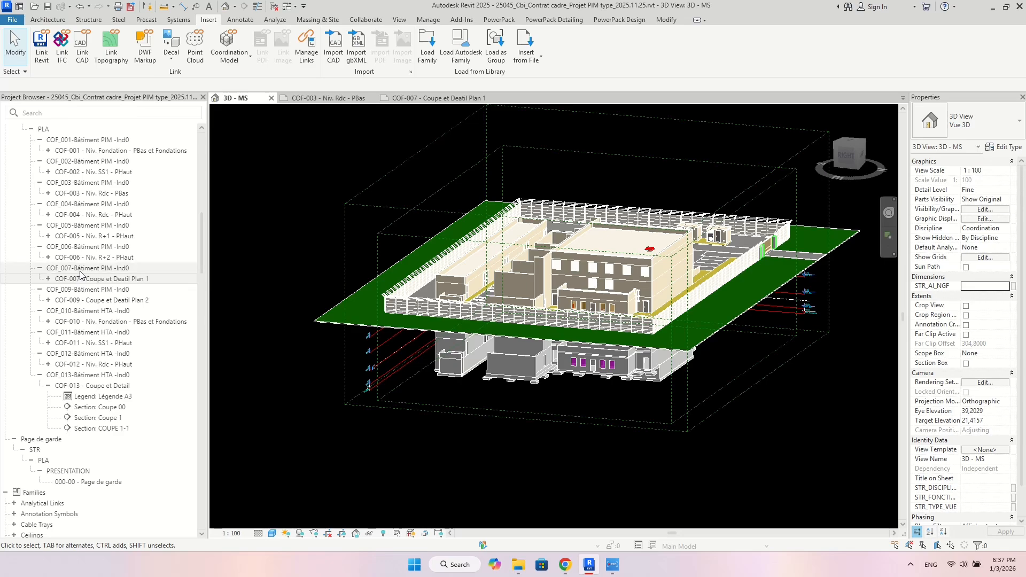
# - Open the sheet COF-007 - Coupe et Deatil Plan 1 and examine how the IFC link appears in its sections
pyautogui.doubleClick(95, 279)
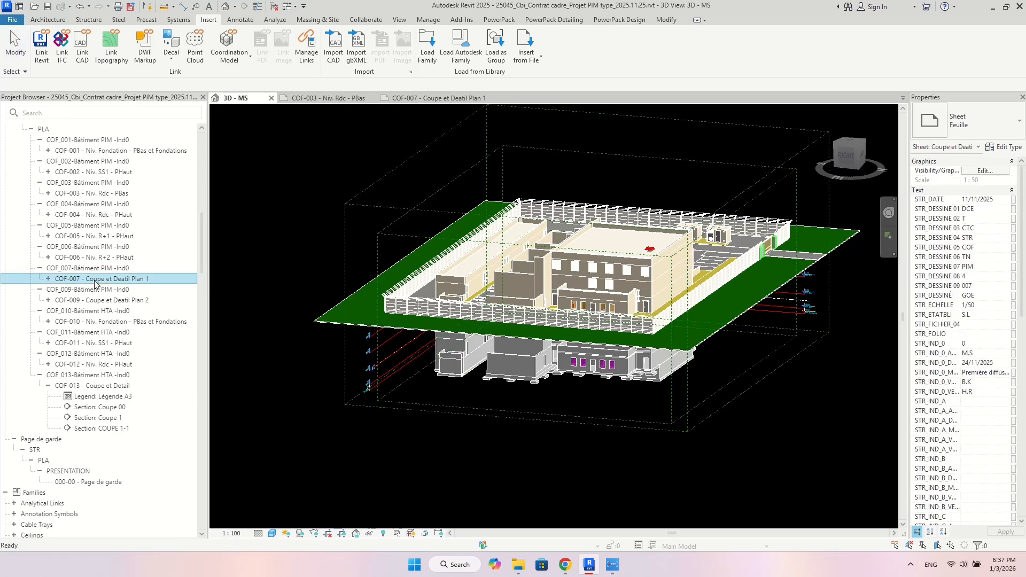
pyautogui.scroll(-10, 455, 286)
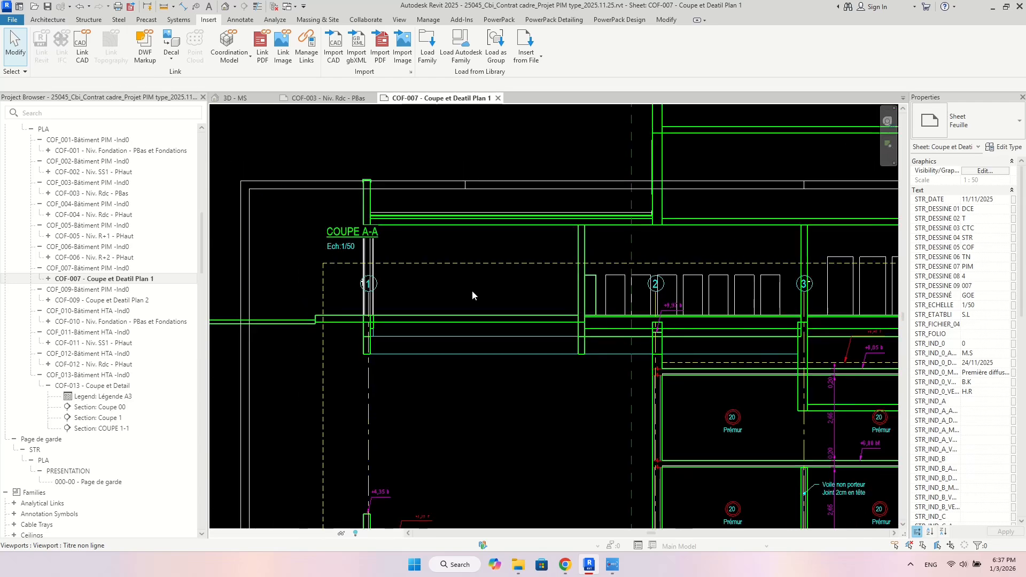
pyautogui.scroll(-2, 634, 216)
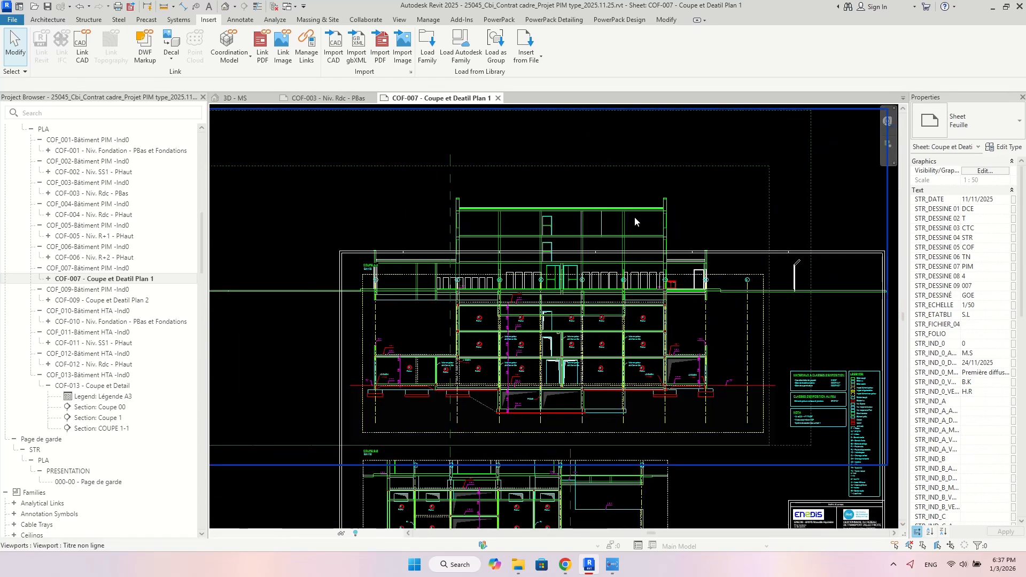
pyautogui.click(600, 214)
pyautogui.press('Escape')
pyautogui.scroll(-2, 555, 221)
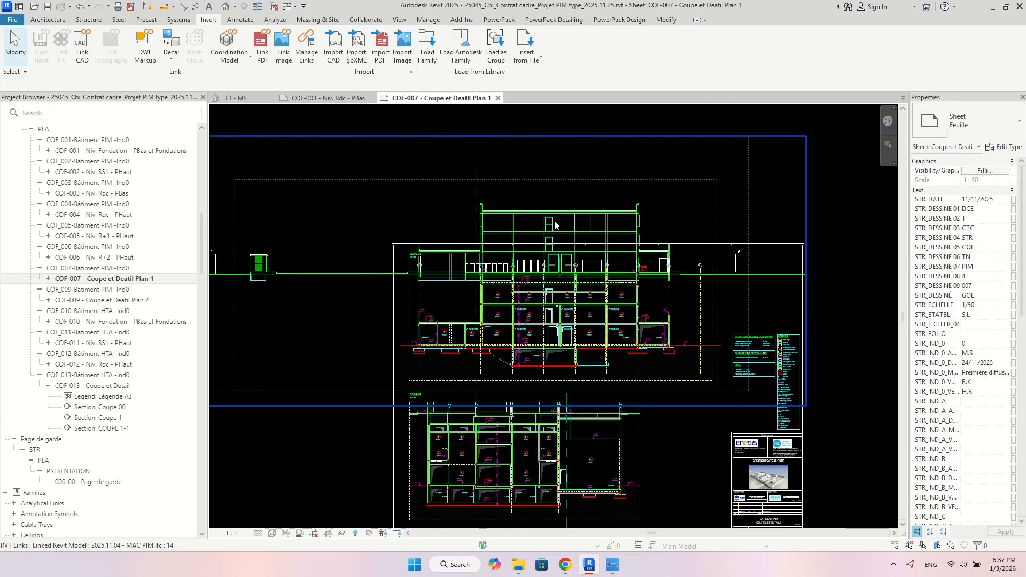
# - Activate the COUPE A-A viewport on the sheet and identify the linked IFC model in the section
pyautogui.doubleClick(554, 224)
pyautogui.click(600, 221)
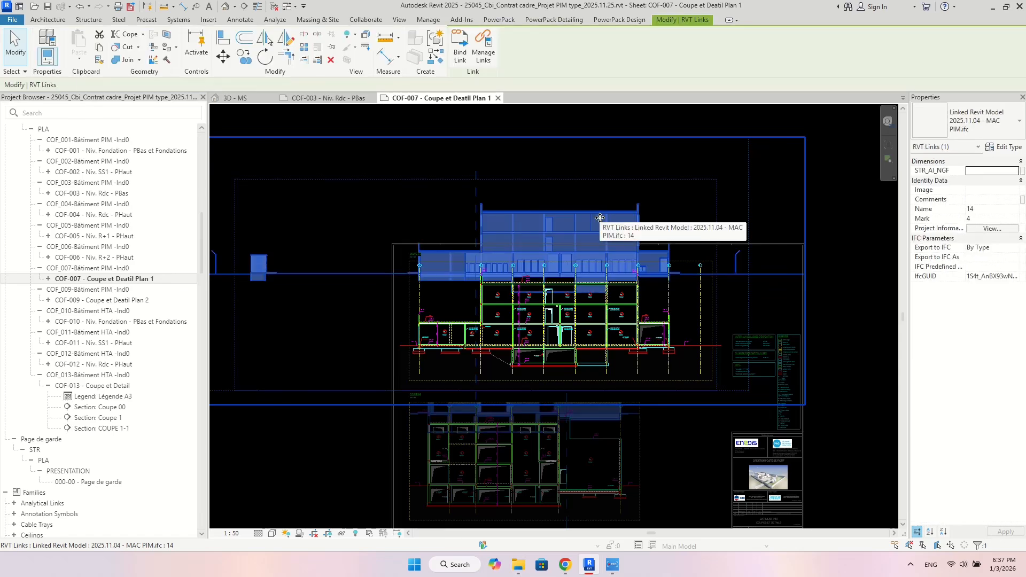
pyautogui.scroll(2, 582, 256)
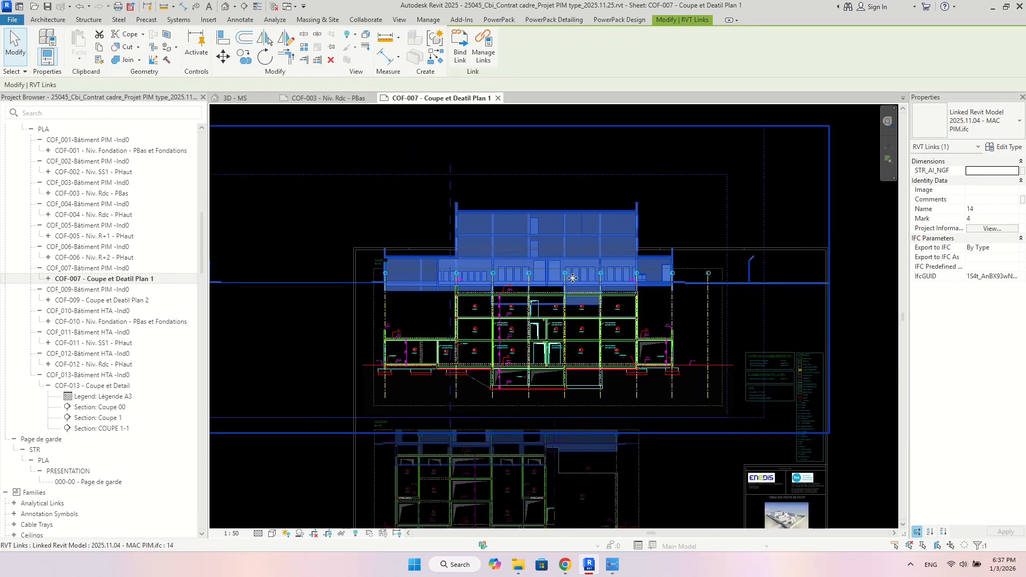
pyautogui.press('Escape')
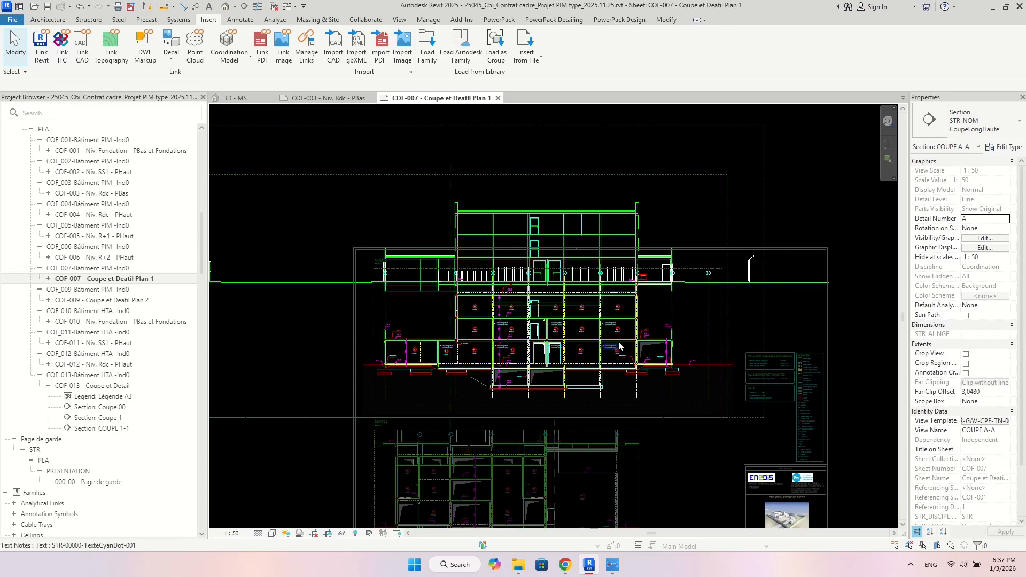
# - In the view template STR-GAV-CPE-TN-0050, display the link 2025.11.04 - MAC PIM.ifc as halftone and underlay
pyautogui.click(987, 422)
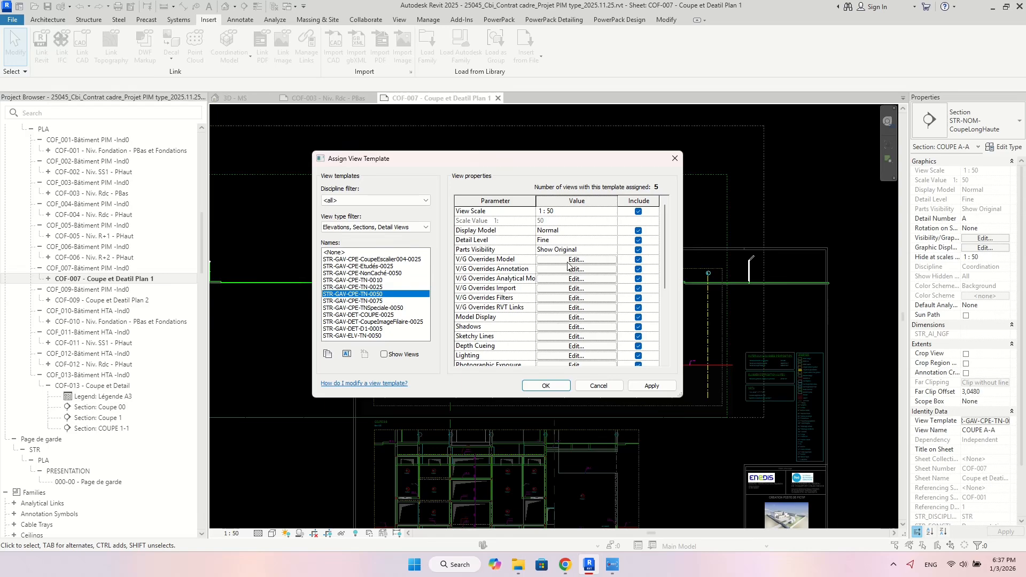
pyautogui.click(577, 260)
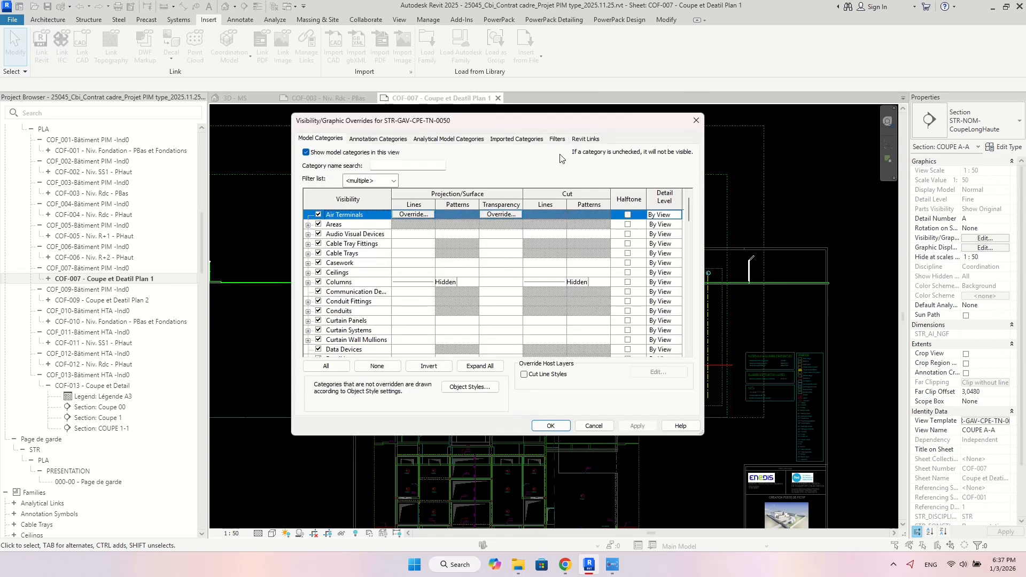
pyautogui.click(587, 140)
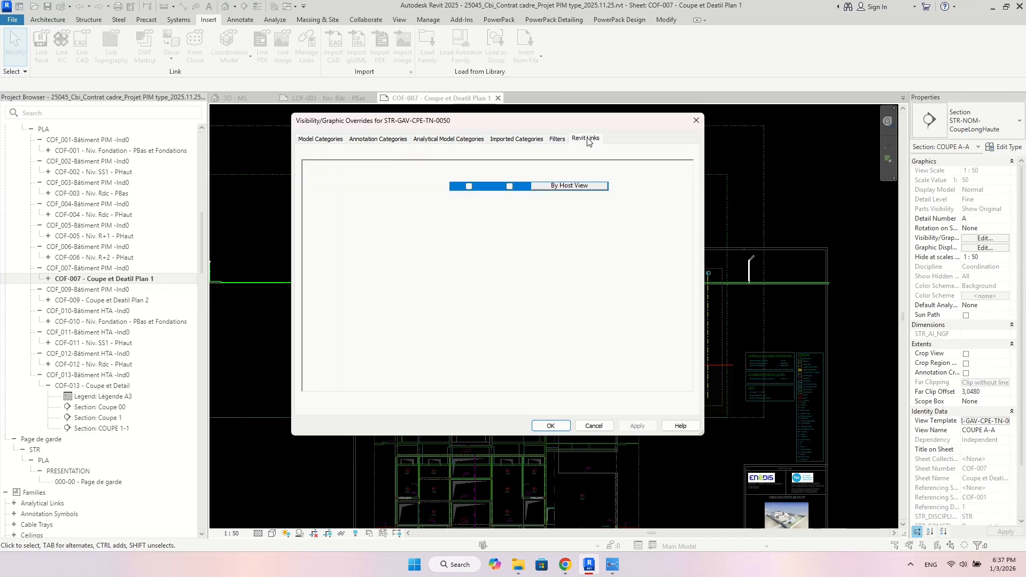
pyautogui.click(469, 187)
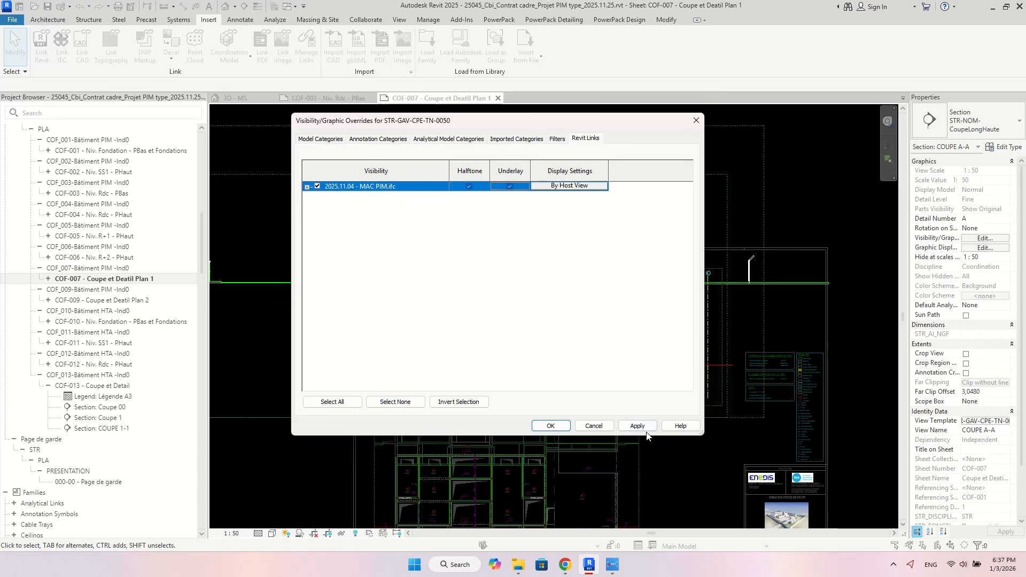
pyautogui.click(552, 426)
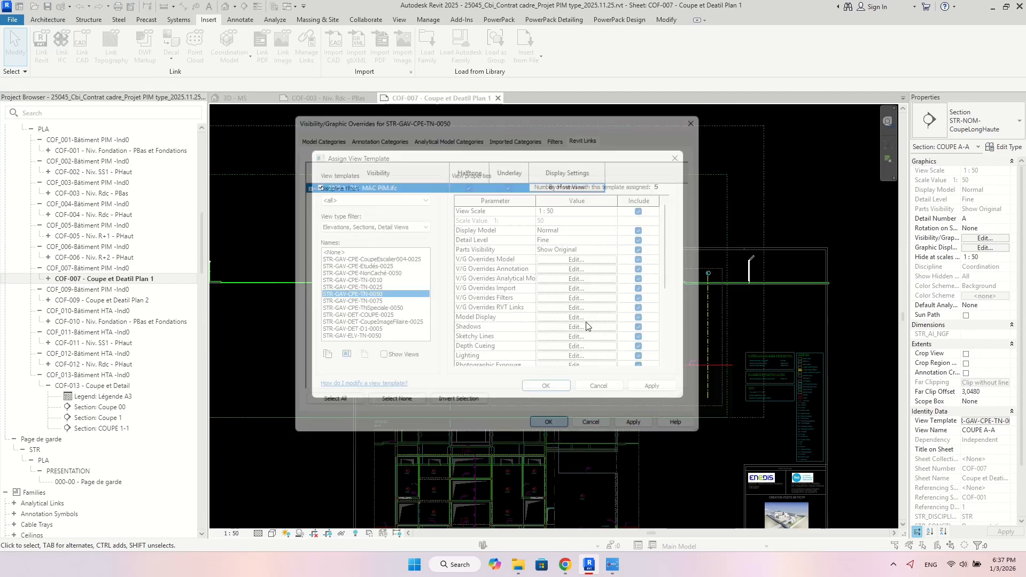
pyautogui.click(547, 386)
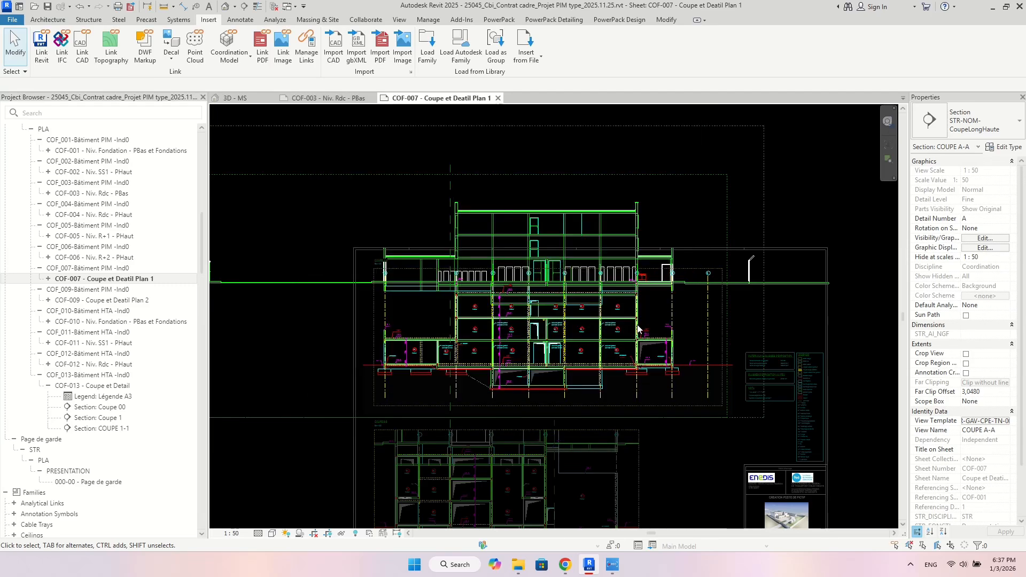
# - Examine section COUPE A-A to compare the halftoned IFC link with the structural model and its floor levels
pyautogui.scroll(2, 465, 226)
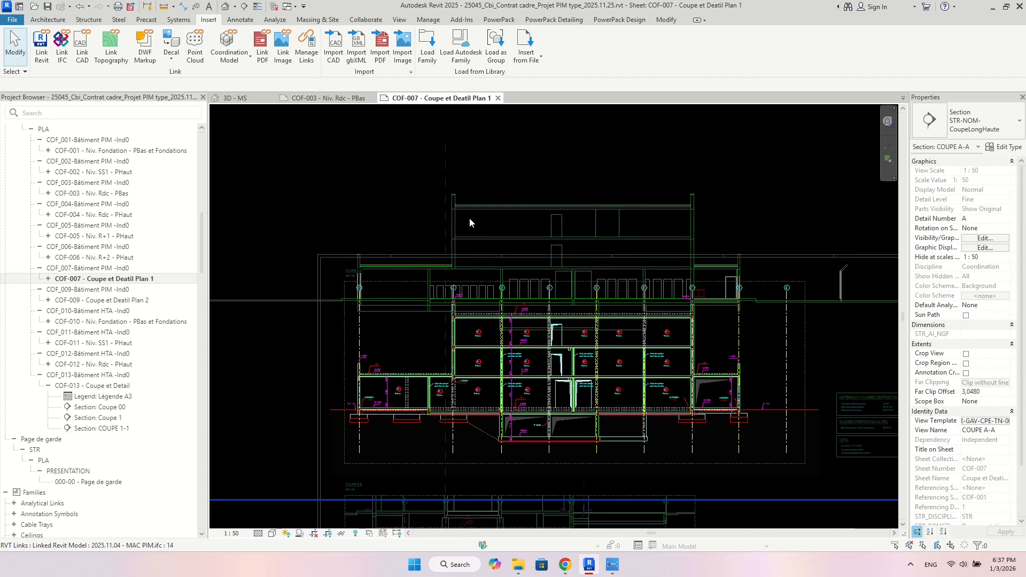
pyautogui.moveTo(447, 267); pyautogui.dragTo(421, 252, button='middle')
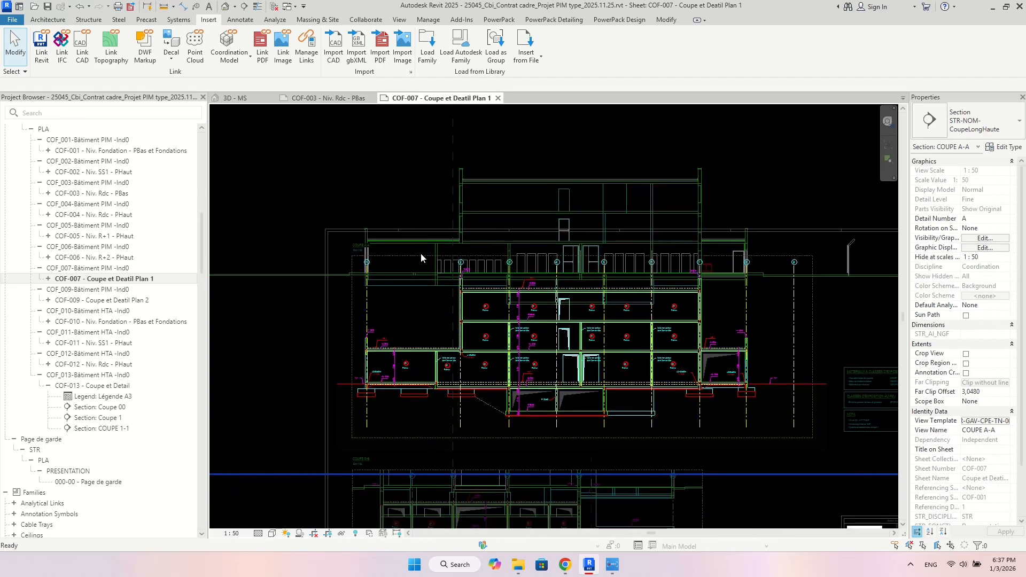
pyautogui.moveTo(419, 322); pyautogui.dragTo(410, 323, button='middle')
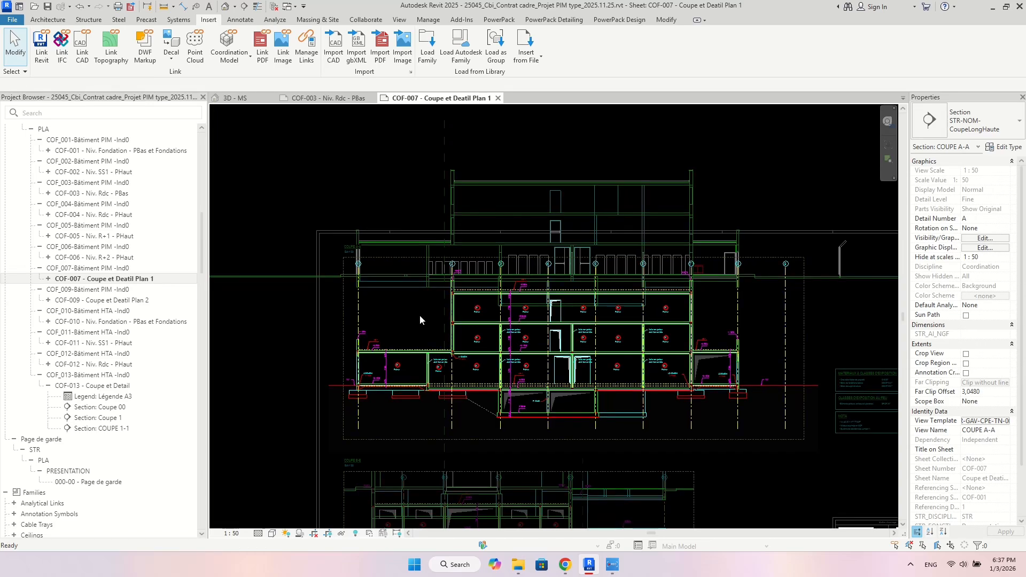
pyautogui.scroll(1, 438, 369)
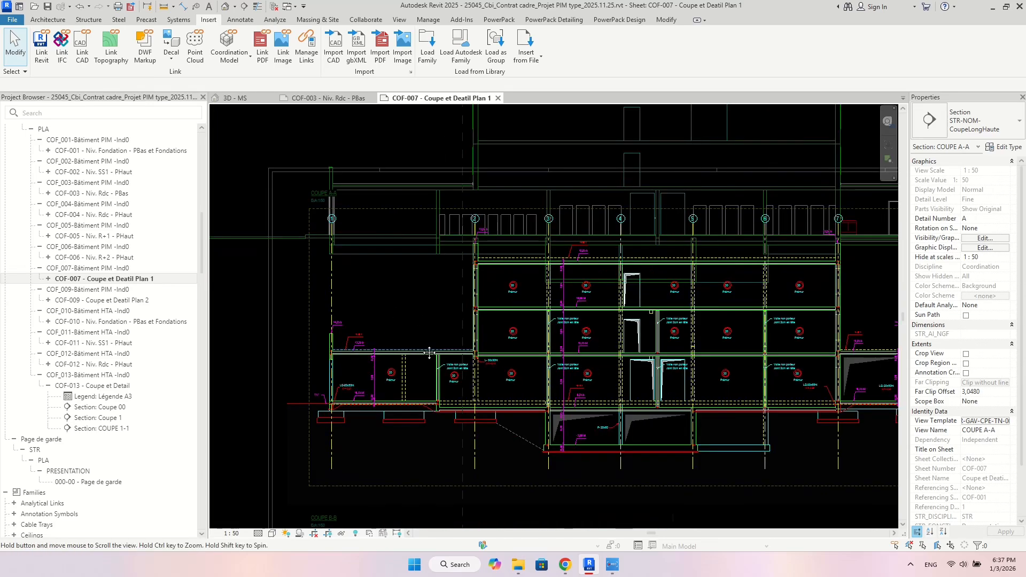
pyautogui.scroll(1, 422, 396)
pyautogui.scroll(8, 403, 401)
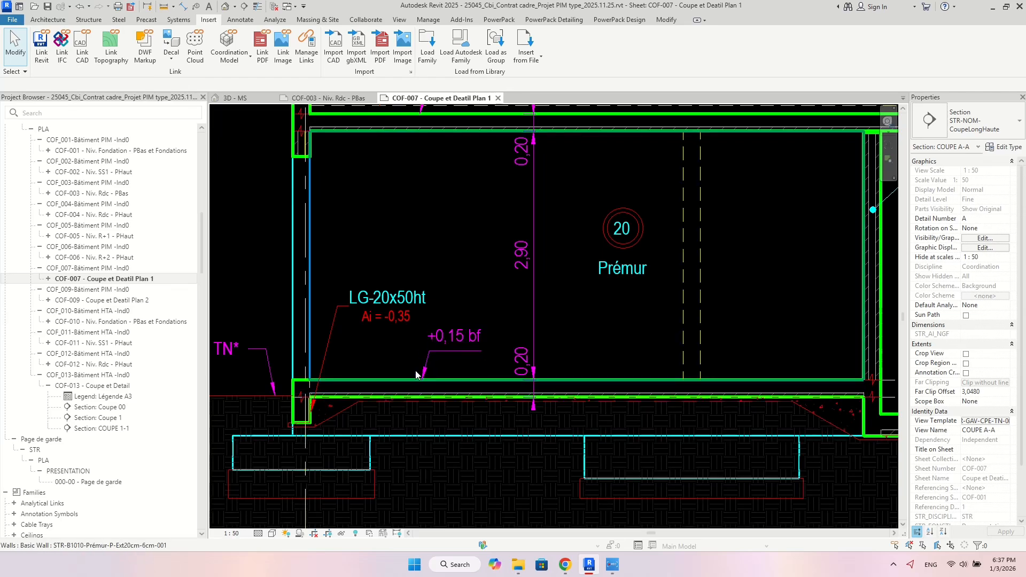
# - Align the linked IFC model's ground floor with the structural floor level marked +0,15 in section COUPE A-A
pyautogui.moveTo(448, 373); pyautogui.dragTo(444, 353, button='middle')
pyautogui.scroll(-2, 444, 353)
pyautogui.press('a')
pyautogui.press('l')
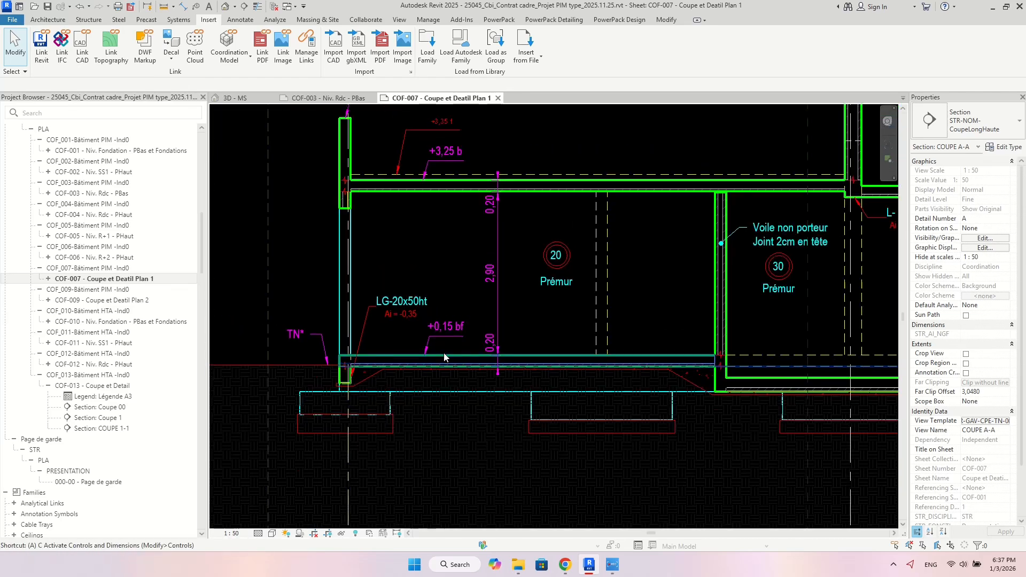
pyautogui.scroll(3, 444, 355)
pyautogui.scroll(-5, 449, 360)
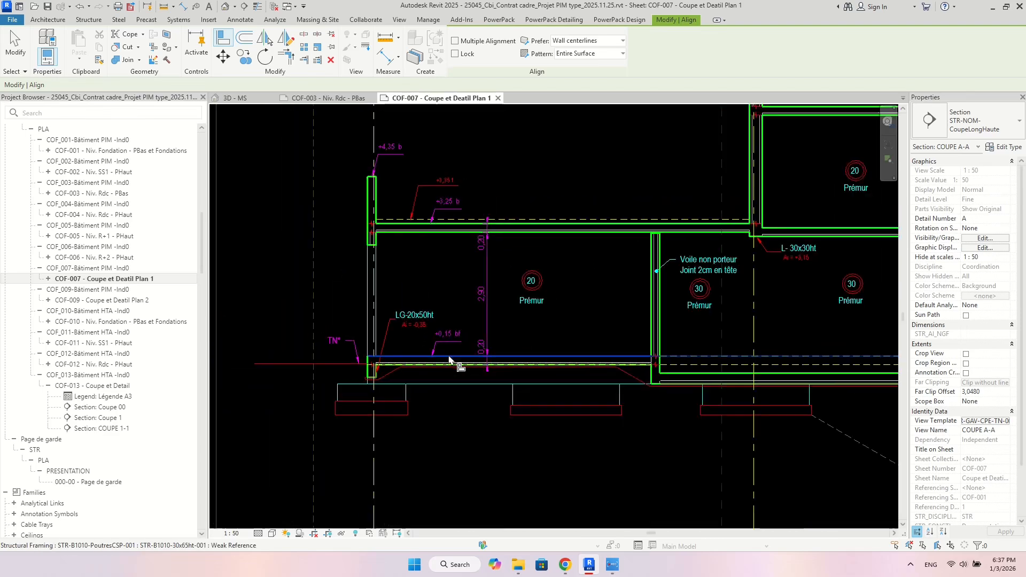
pyautogui.scroll(1, 447, 386)
pyautogui.scroll(4, 452, 324)
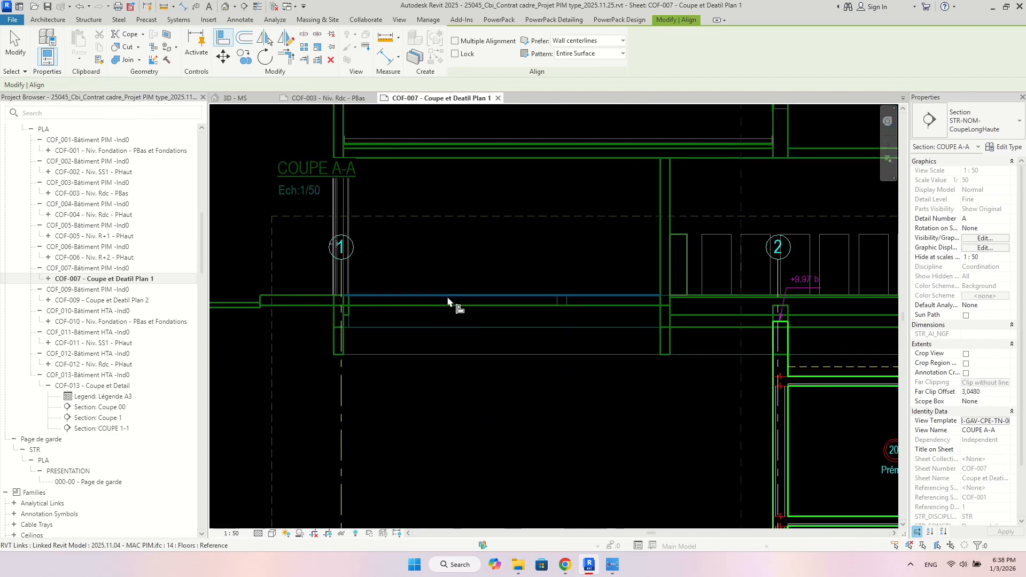
pyautogui.scroll(-5, 444, 302)
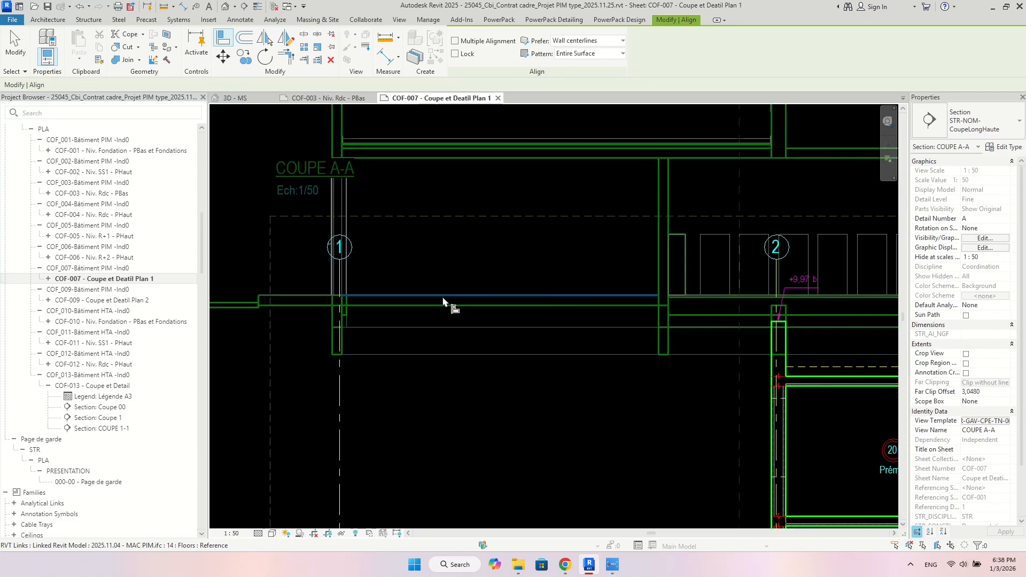
pyautogui.press('Escape')
# - Select the IFC link in COUPE A-A and compare its parapet, slabs and foundations with the structure near the +4,35 parapet
pyautogui.scroll(10, 447, 325)
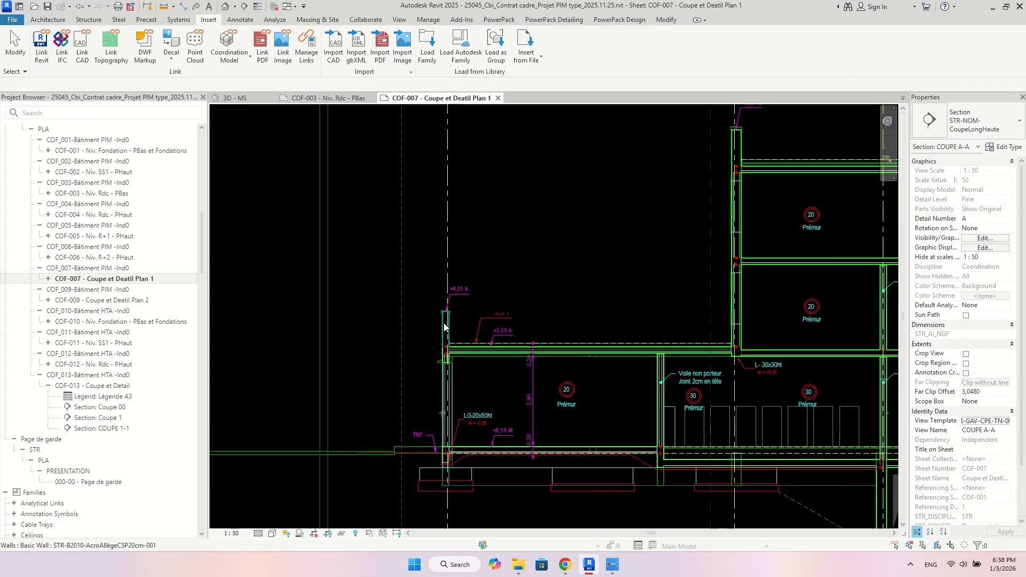
pyautogui.click(430, 285)
pyautogui.scroll(-2, 430, 285)
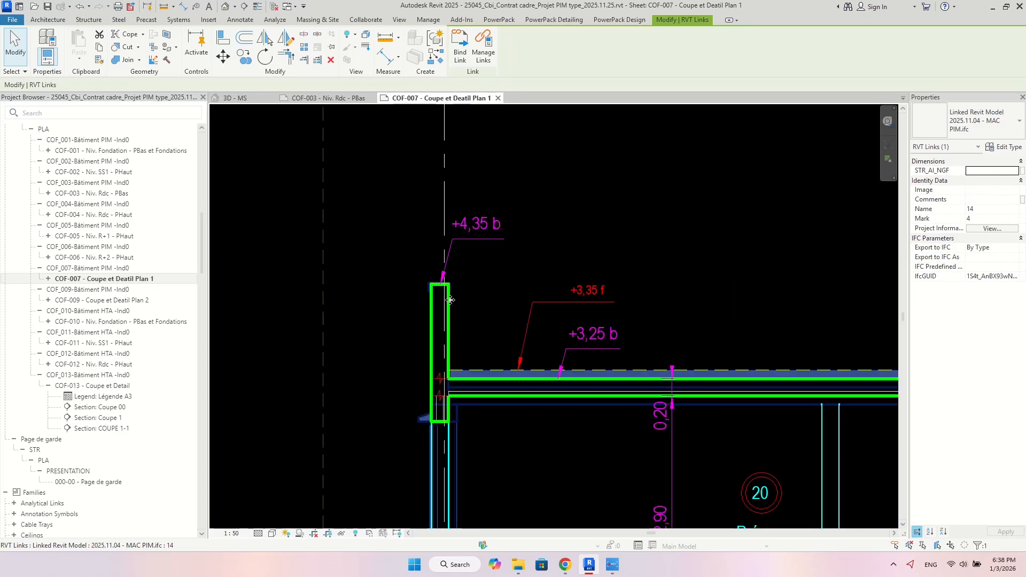
pyautogui.scroll(3, 433, 283)
pyautogui.scroll(-3, 439, 282)
pyautogui.press('Escape')
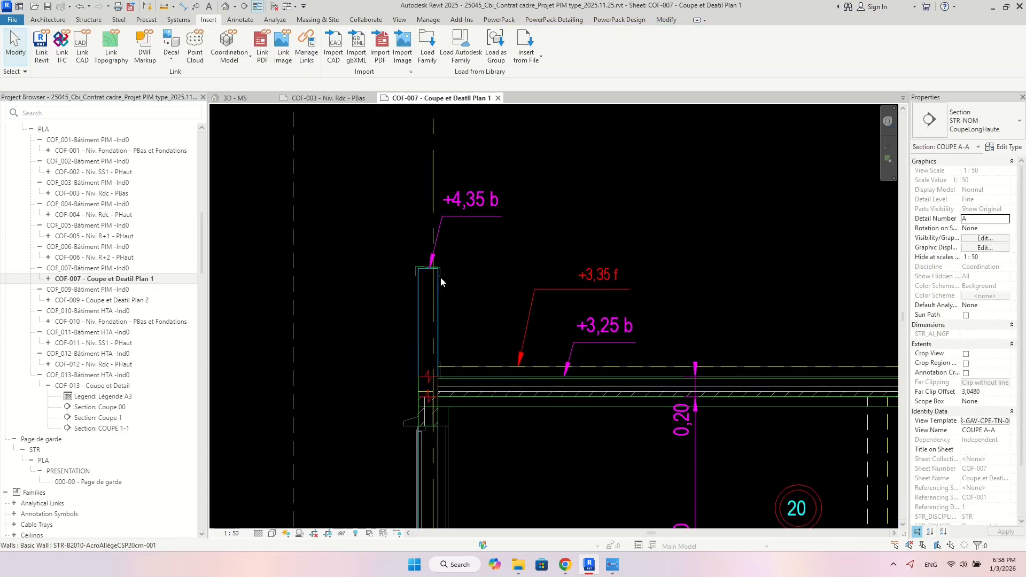
pyautogui.scroll(5, 440, 277)
pyautogui.click(399, 254)
pyautogui.scroll(-5, 507, 246)
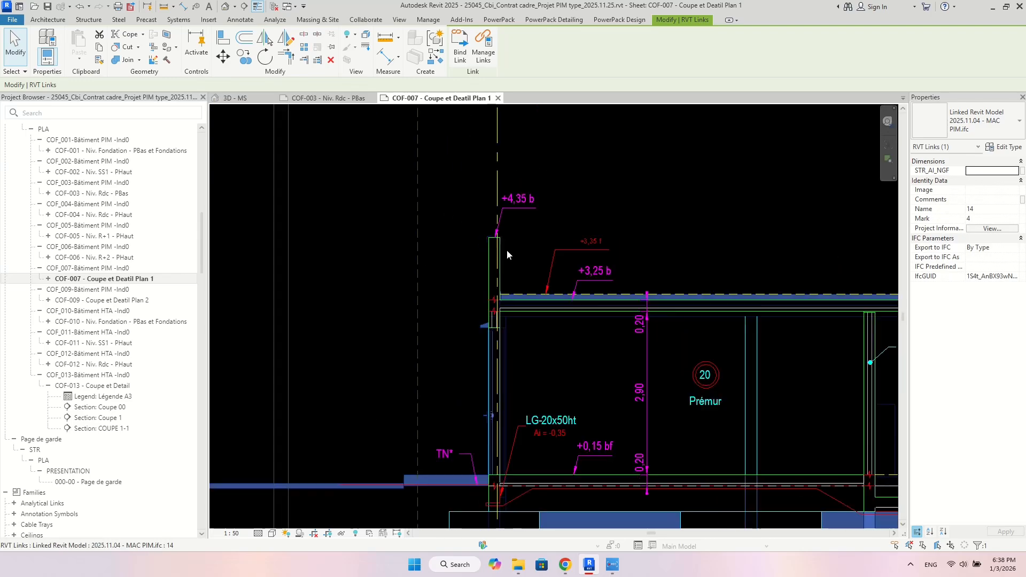
pyautogui.scroll(-5, 472, 327)
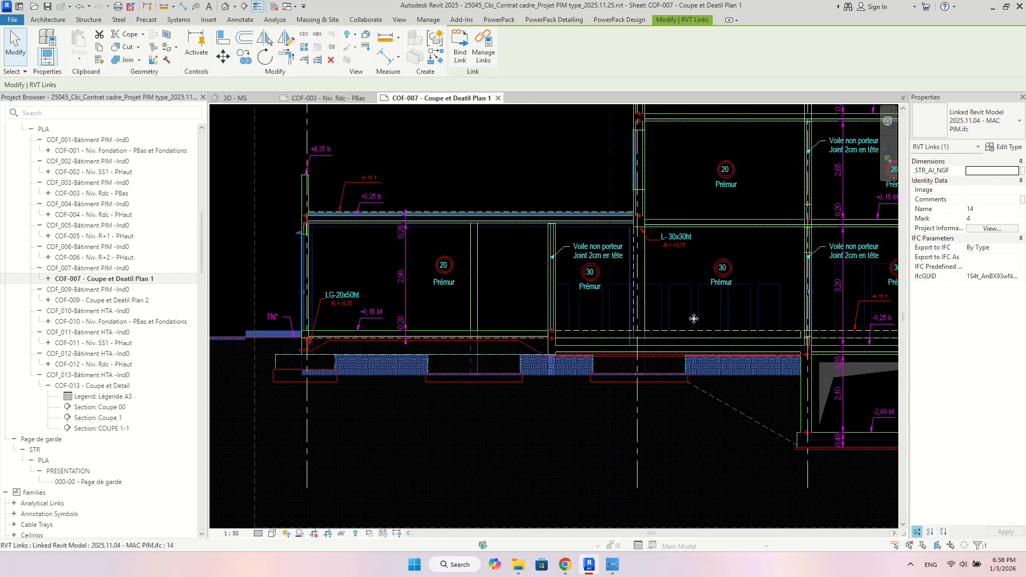
pyautogui.scroll(-2, 616, 295)
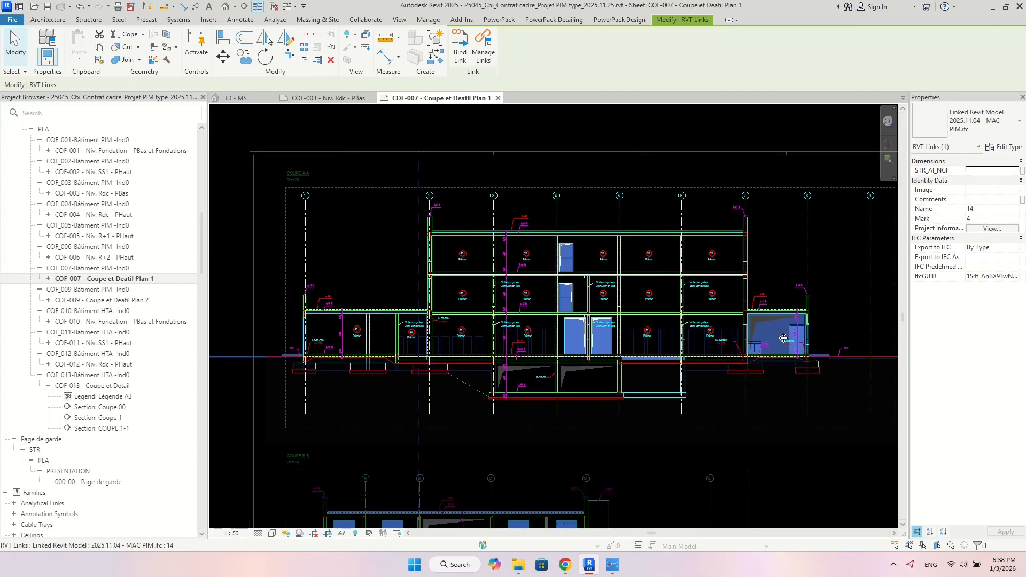
# - Check how the IFC link matches the structure in the end bay between grids 7 and 8 of COUPE A-A
pyautogui.scroll(3, 801, 339)
pyautogui.press('Escape')
pyautogui.click(740, 326)
pyautogui.scroll(-2, 752, 320)
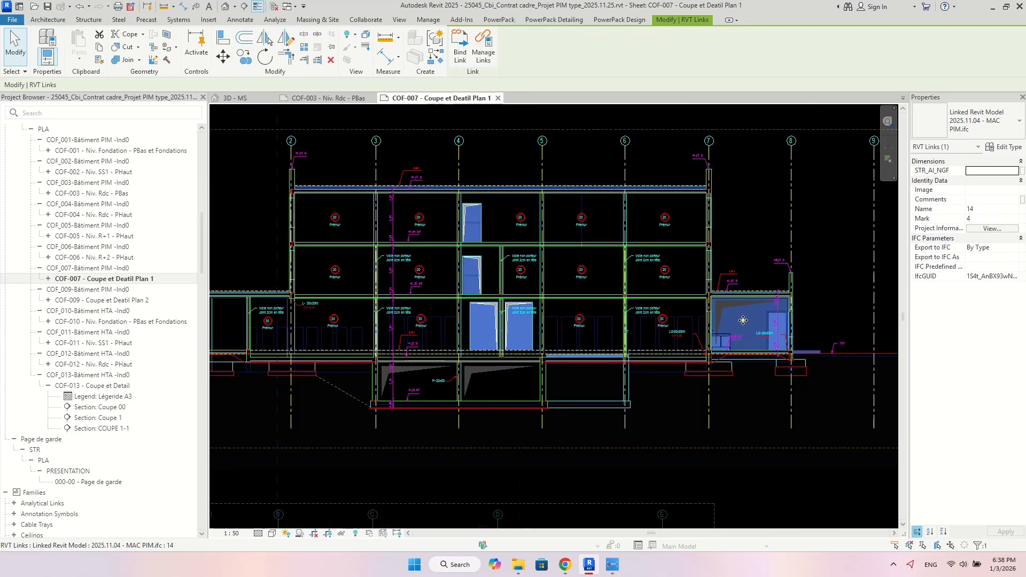
pyautogui.press('Escape')
pyautogui.scroll(-2, 492, 319)
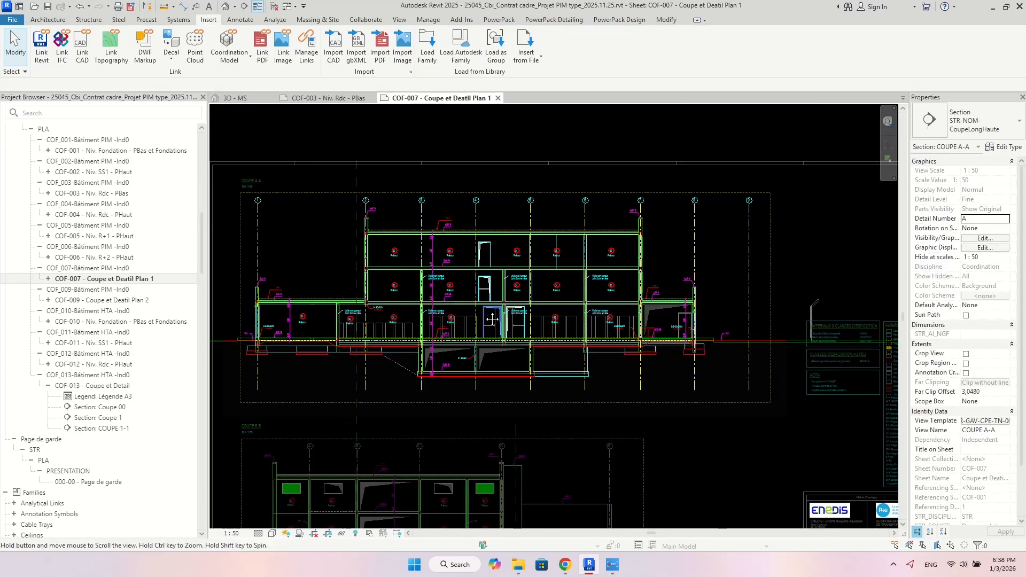
# - Turn on Crop View for section COUPE A-A
pyautogui.scroll(-3, 483, 302)
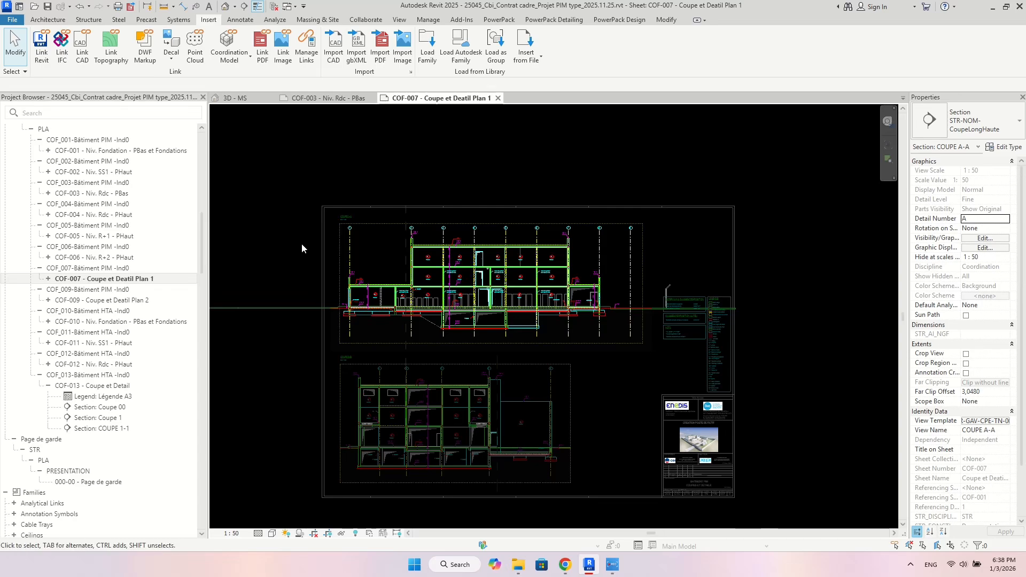
pyautogui.scroll(-3, 968, 387)
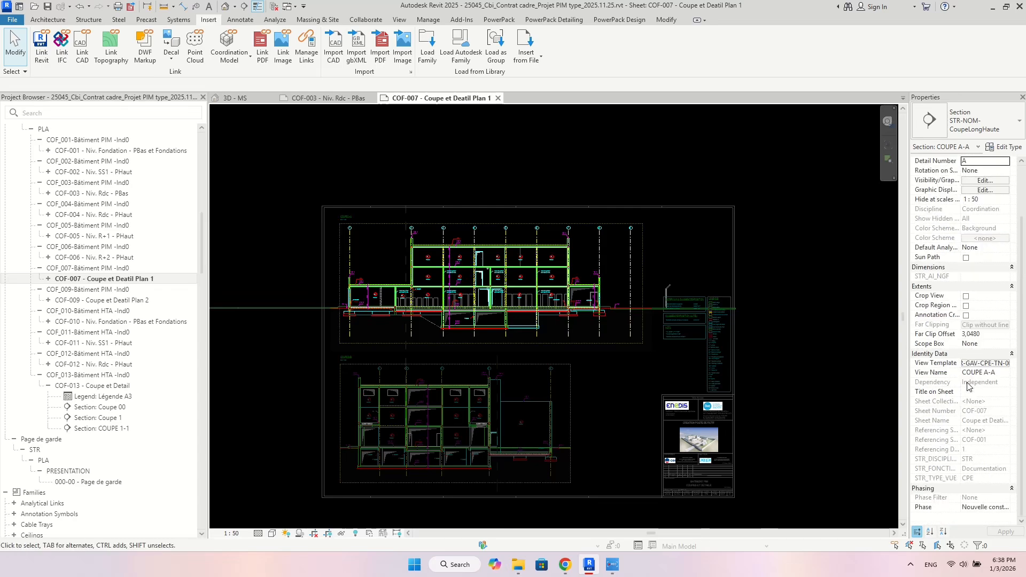
pyautogui.scroll(1, 974, 362)
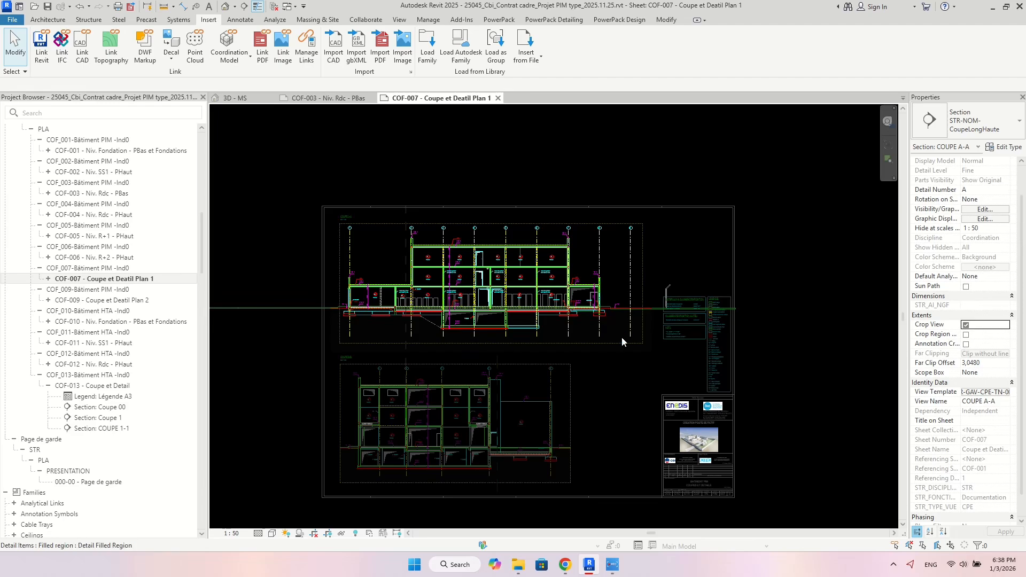
pyautogui.scroll(2, 461, 236)
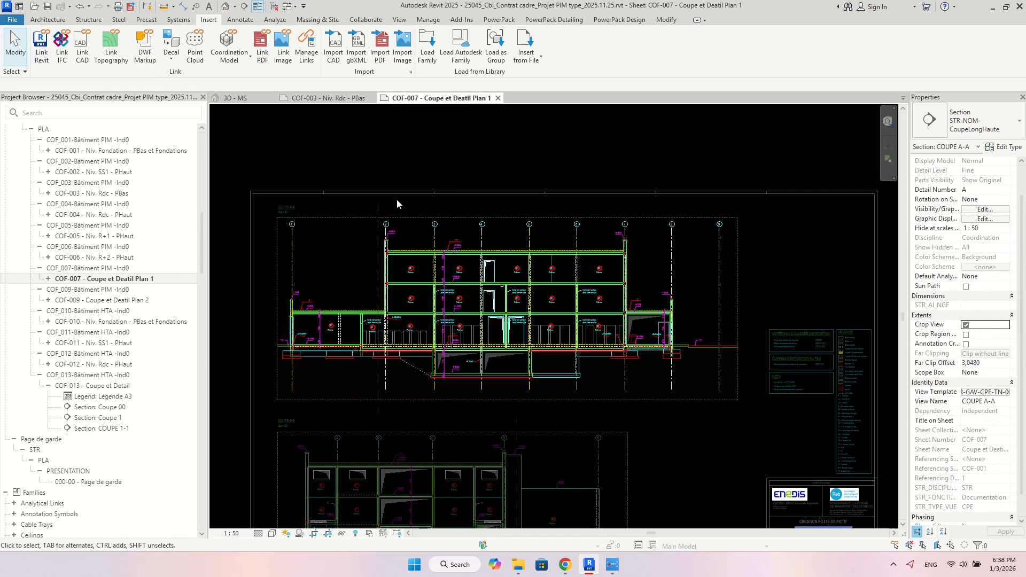
# - Switch to the sheet COF-003 - Niv. Rdc - PBas and inspect the ground floor slab corner at grid 2
pyautogui.click(325, 97)
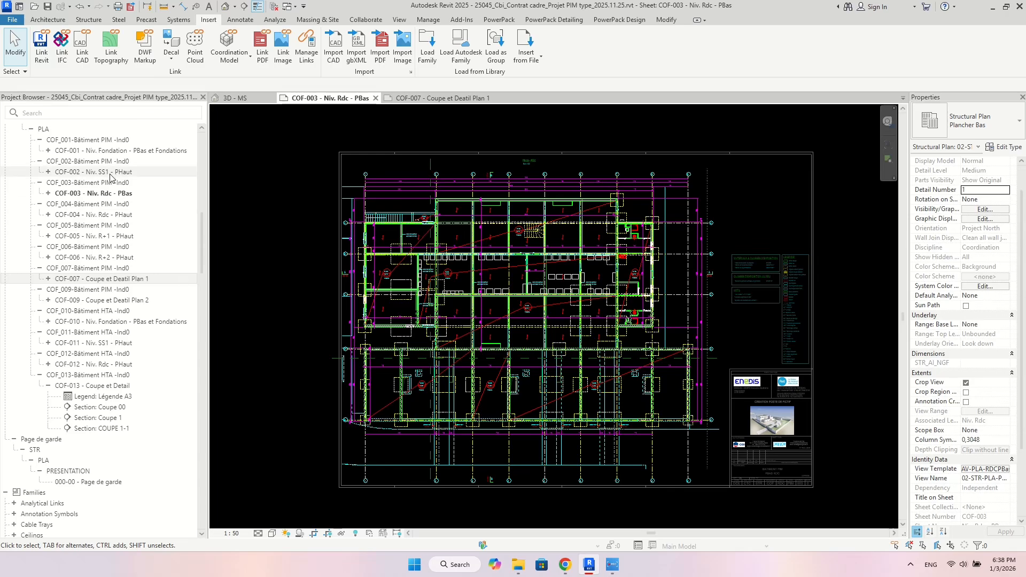
pyautogui.moveTo(415, 218); pyautogui.dragTo(402, 225, button='middle')
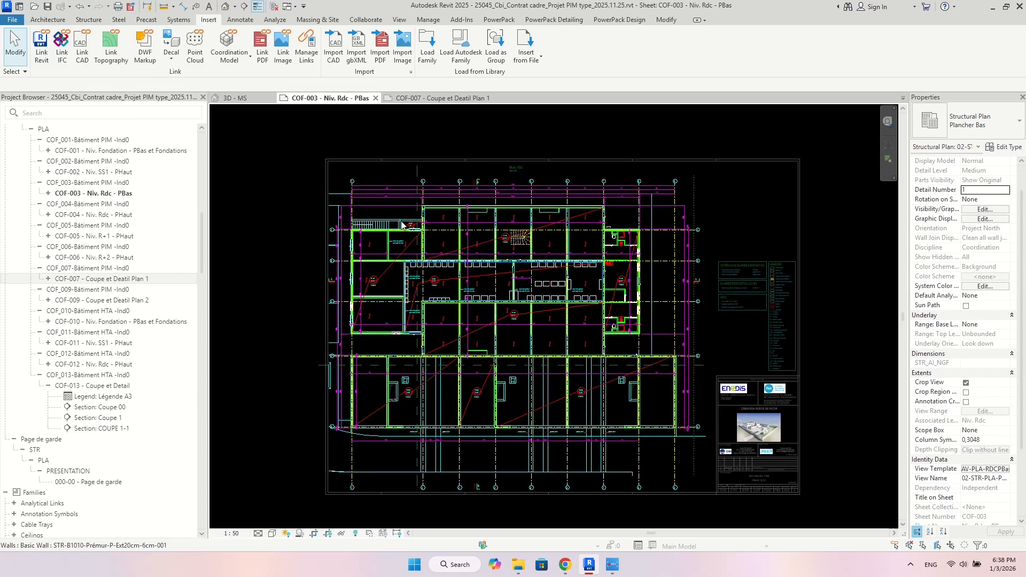
pyautogui.scroll(10, 402, 224)
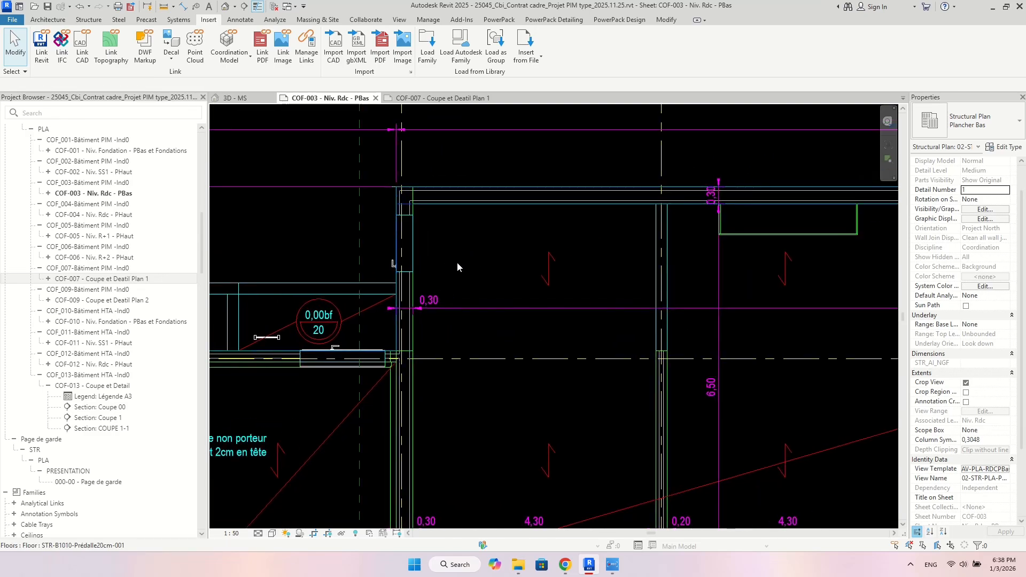
pyautogui.doubleClick(406, 238)
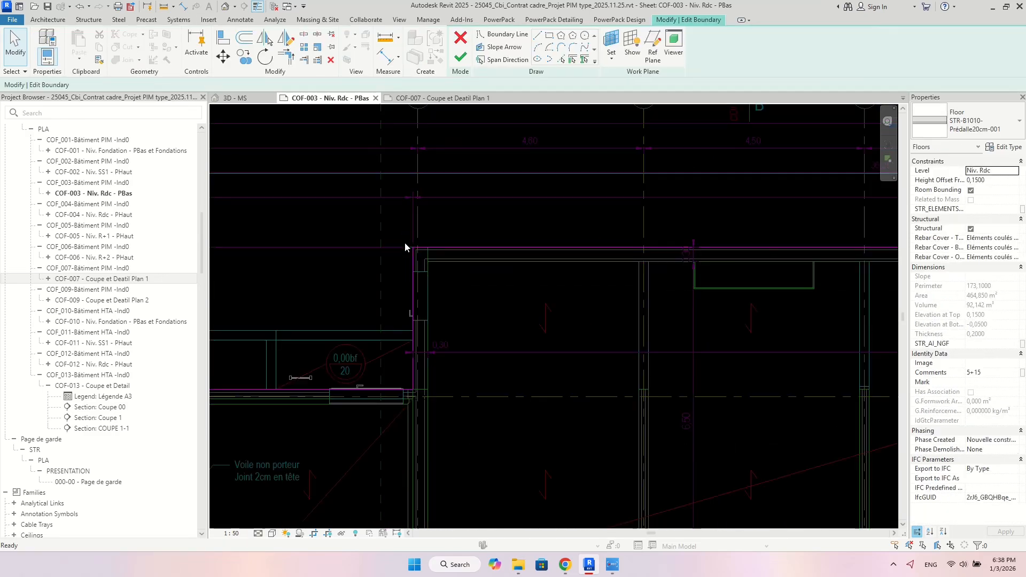
pyautogui.scroll(-3, 427, 293)
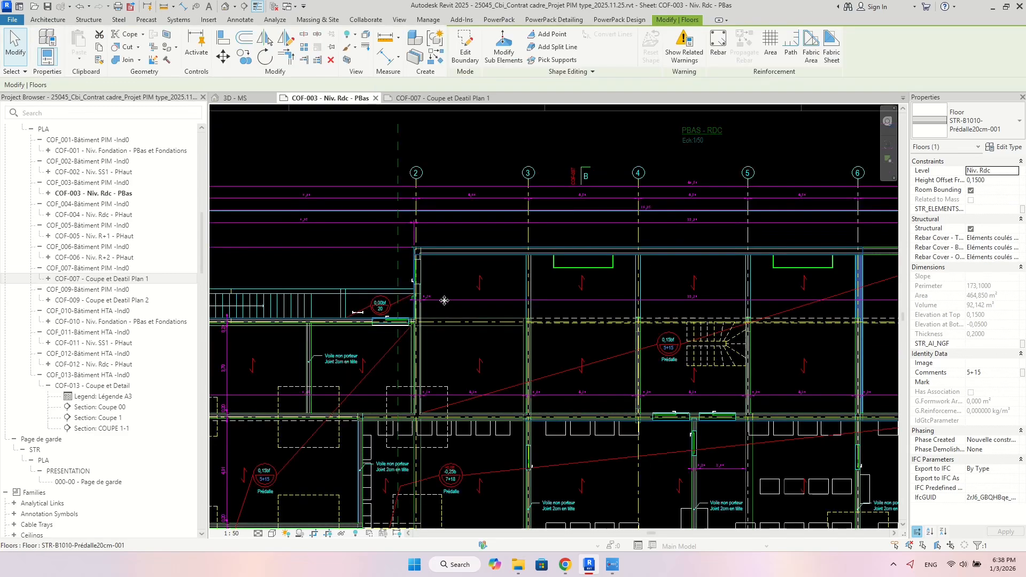
pyautogui.moveTo(433, 267); pyautogui.dragTo(408, 266, button='middle')
pyautogui.scroll(4, 407, 267)
pyautogui.press('Escape')
# - Select the linked IFC model in the ground floor plan and compare its walls with the structural walls around grid 2
pyautogui.click(355, 293)
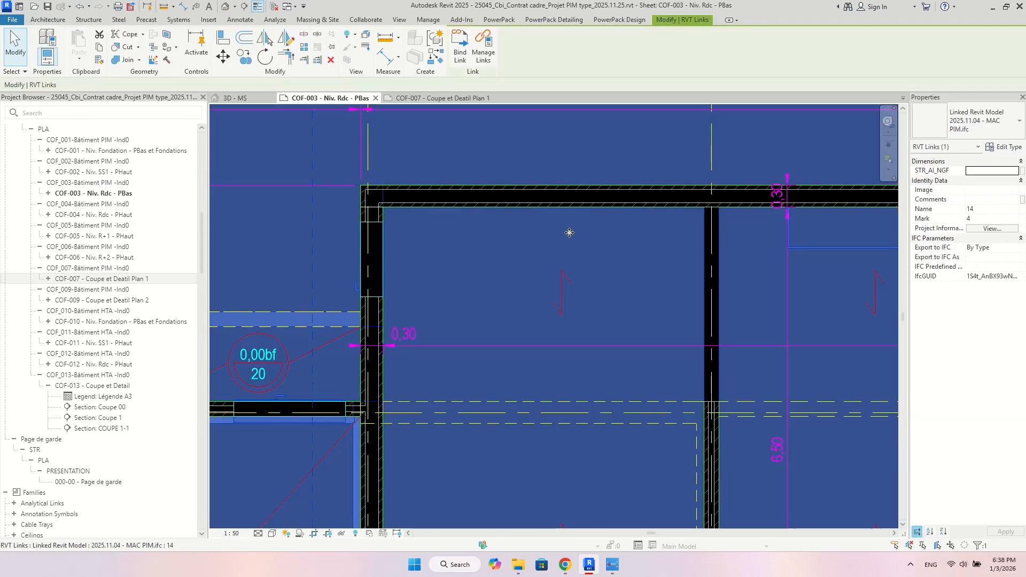
pyautogui.scroll(-3, 369, 217)
pyautogui.scroll(-4, 406, 218)
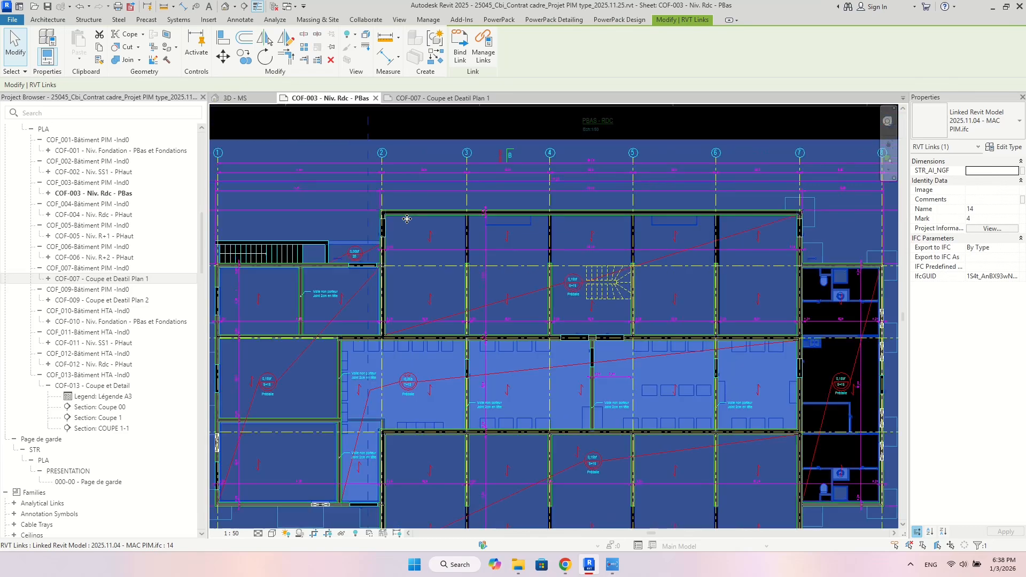
pyautogui.moveTo(391, 229); pyautogui.dragTo(388, 229, button='middle')
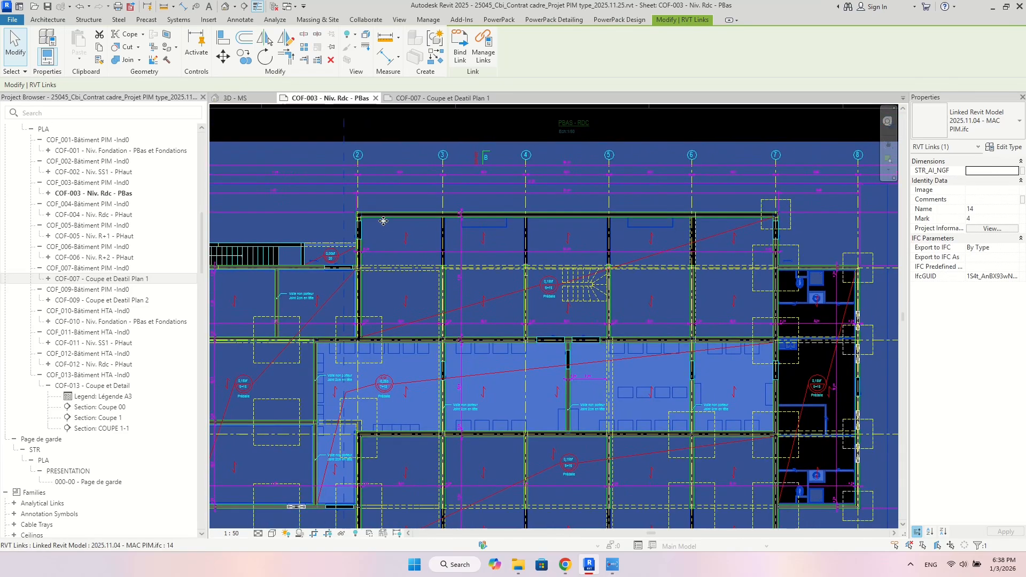
pyautogui.scroll(6, 344, 231)
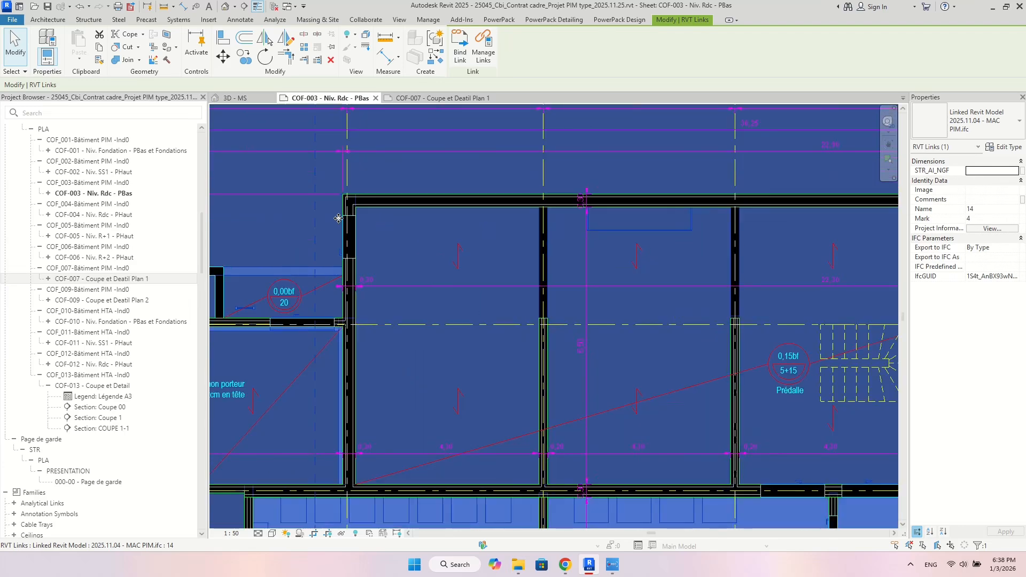
pyautogui.press('Escape')
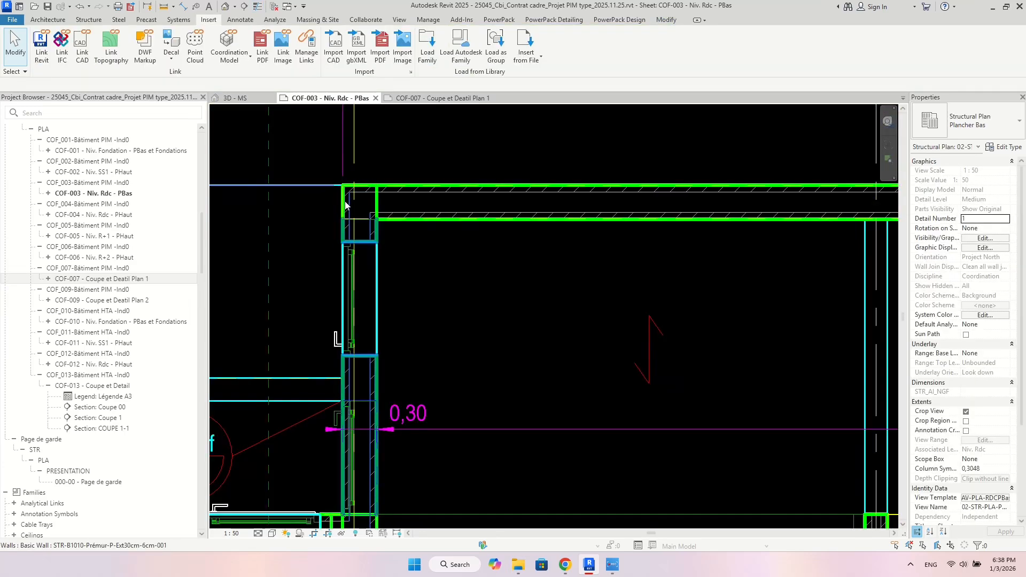
pyautogui.scroll(-5, 344, 225)
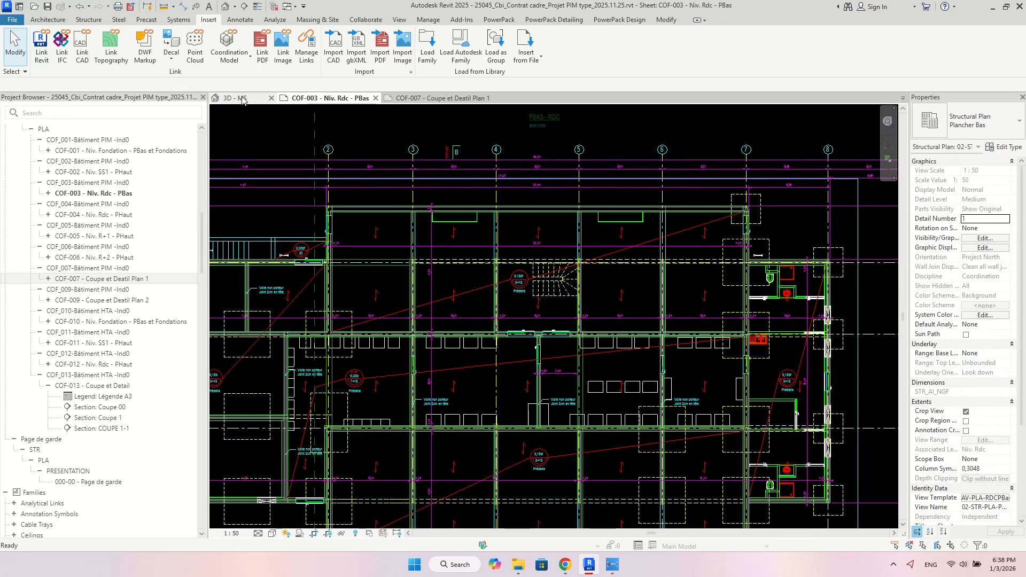
# - Switch to the view 3D - MS, identify the linked IFC model and examine how it coincides with the structural building
pyautogui.click(235, 99)
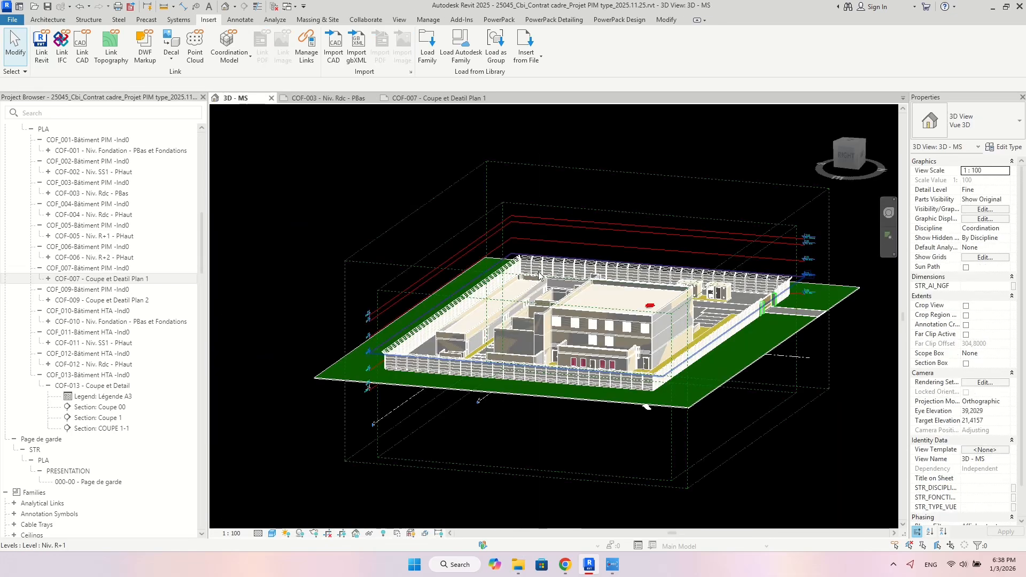
pyautogui.keyDown('shift'); pyautogui.moveTo(514, 256); pyautogui.dragTo(508, 369, button='middle'); pyautogui.keyUp('shift')
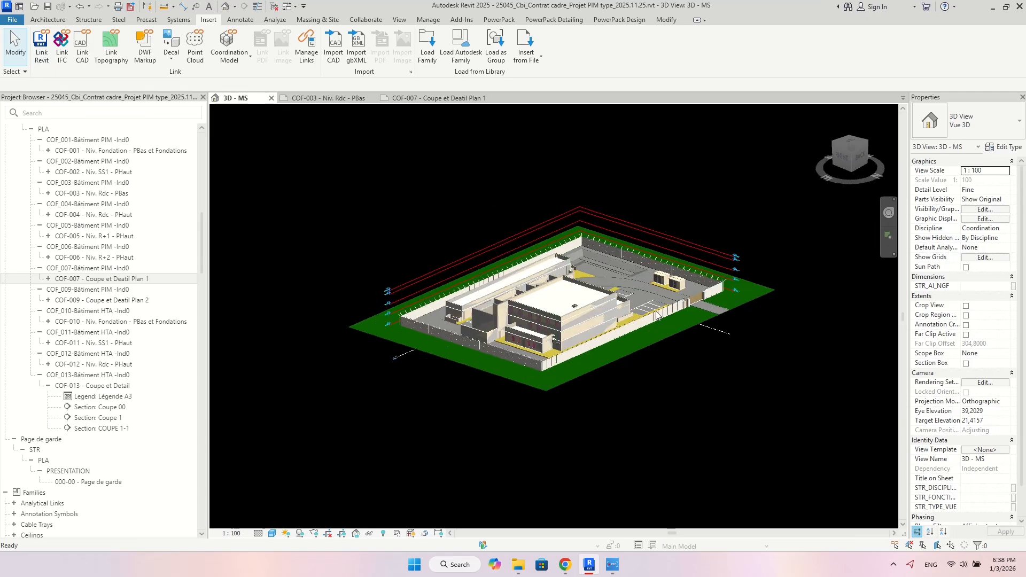
pyautogui.scroll(3, 688, 303)
pyautogui.click(686, 305)
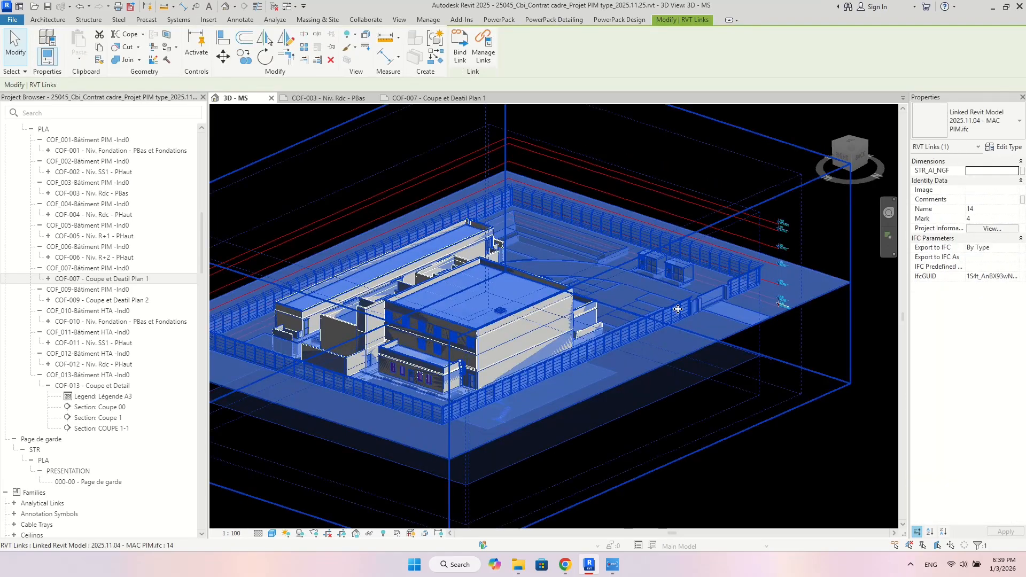
pyautogui.moveTo(527, 375); pyautogui.dragTo(602, 357, button='middle')
pyautogui.scroll(5, 602, 356)
pyautogui.press('Escape')
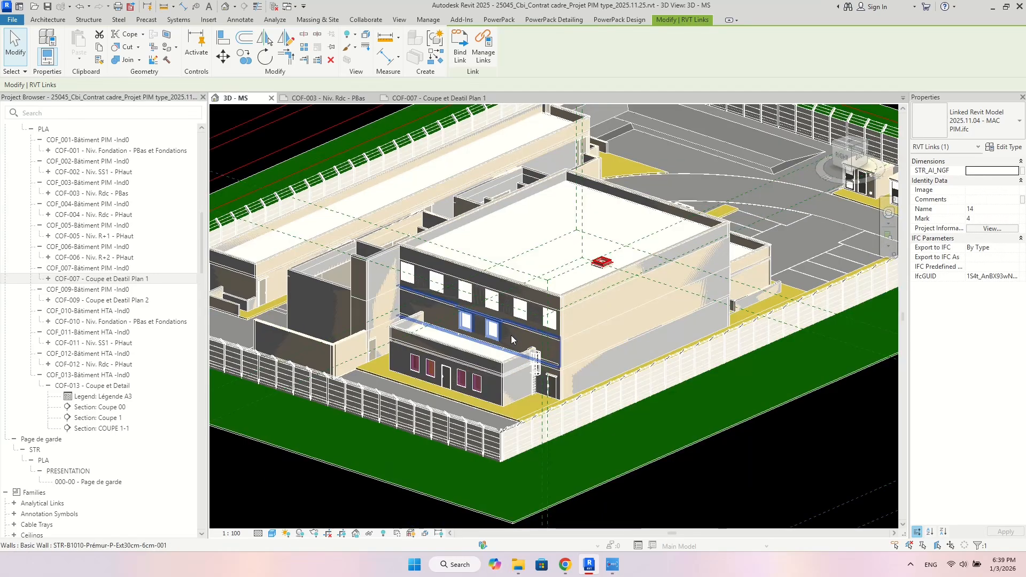
pyautogui.scroll(-3, 513, 345)
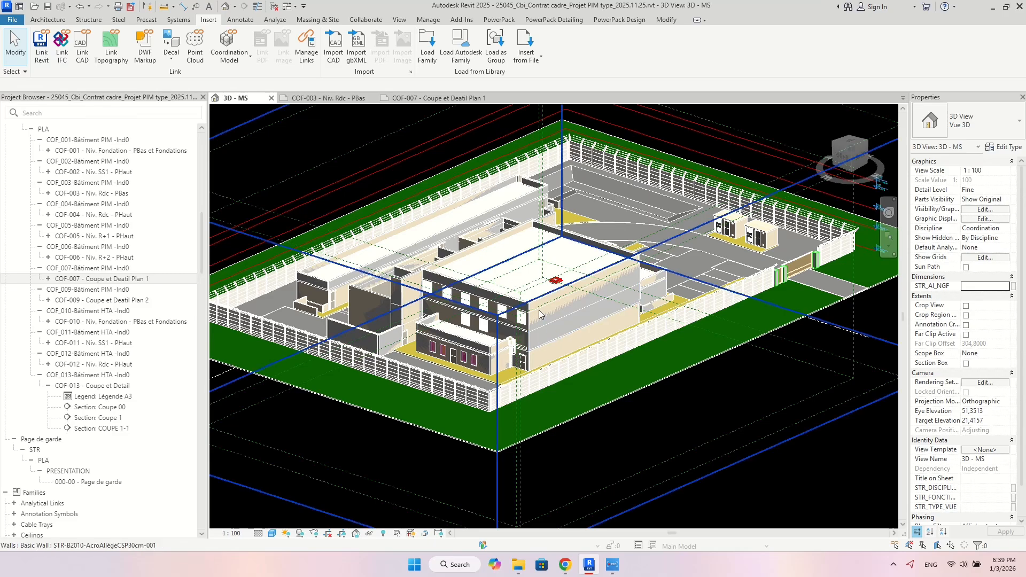
pyautogui.scroll(-1, 560, 344)
pyautogui.moveTo(576, 345); pyautogui.dragTo(548, 349, button='middle')
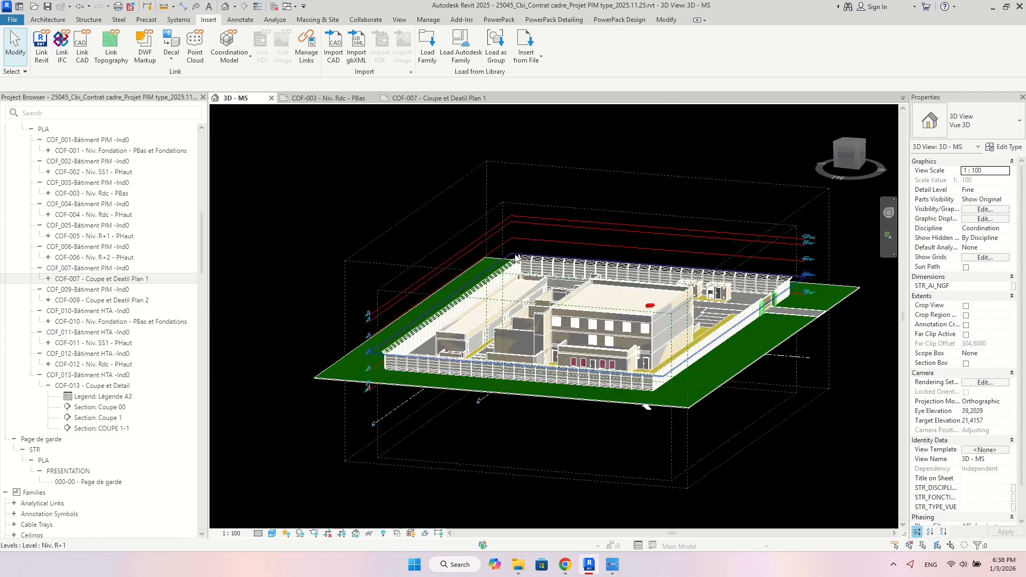
# - Select the linked model 2025.11.04 - MAC PIM.ifc in the 3D view
pyautogui.keyDown('shift'); pyautogui.moveTo(517, 259); pyautogui.dragTo(621, 340, button='middle'); pyautogui.keyUp('shift')
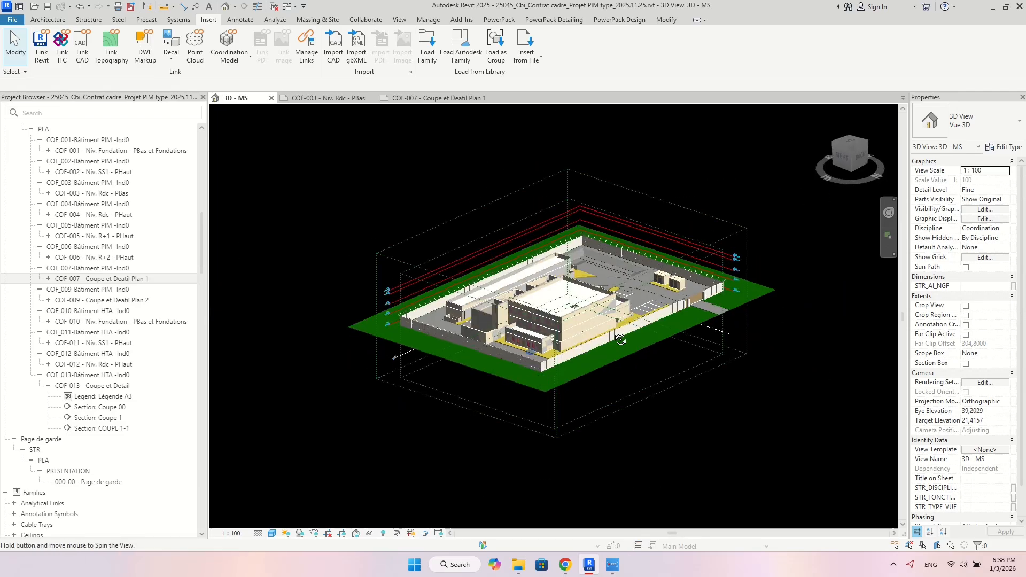
pyautogui.scroll(3, 676, 304)
pyautogui.click(679, 308)
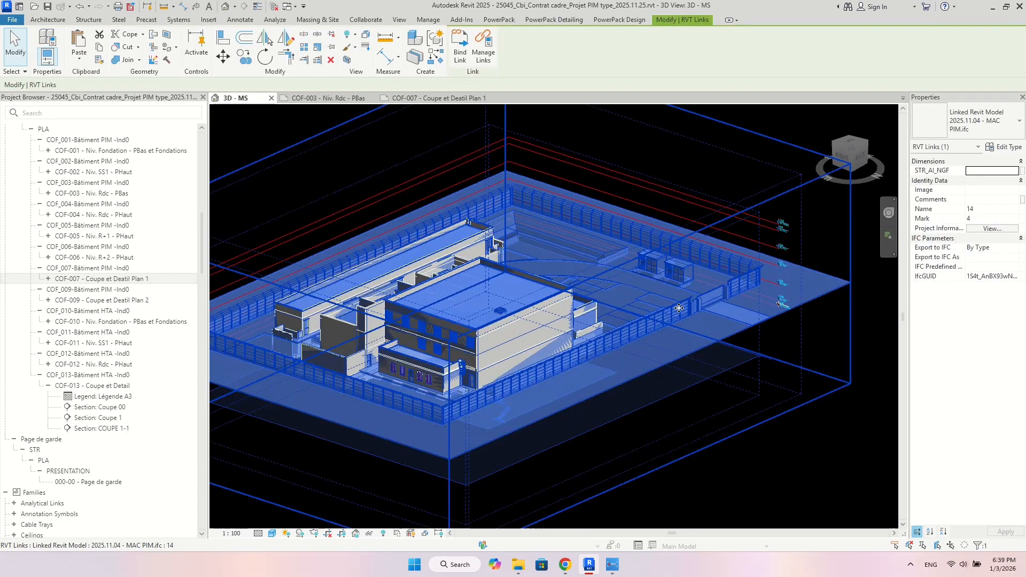
# - Deselect the linked IFC model and examine how its facades and roofs fit the structural building in the 3D view
pyautogui.scroll(5, 534, 342)
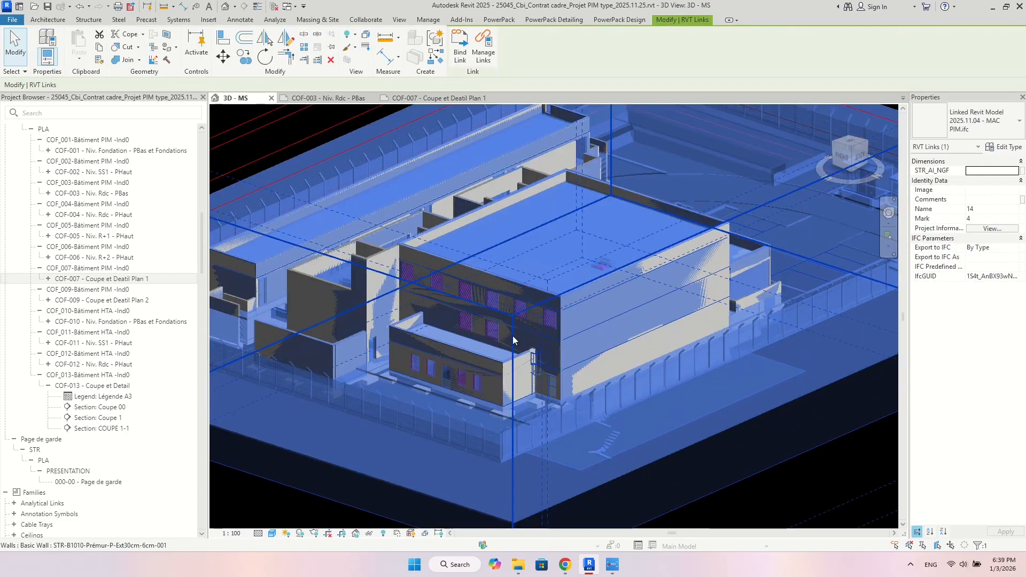
pyautogui.press('Escape')
pyautogui.scroll(-5, 477, 321)
pyautogui.scroll(4, 524, 344)
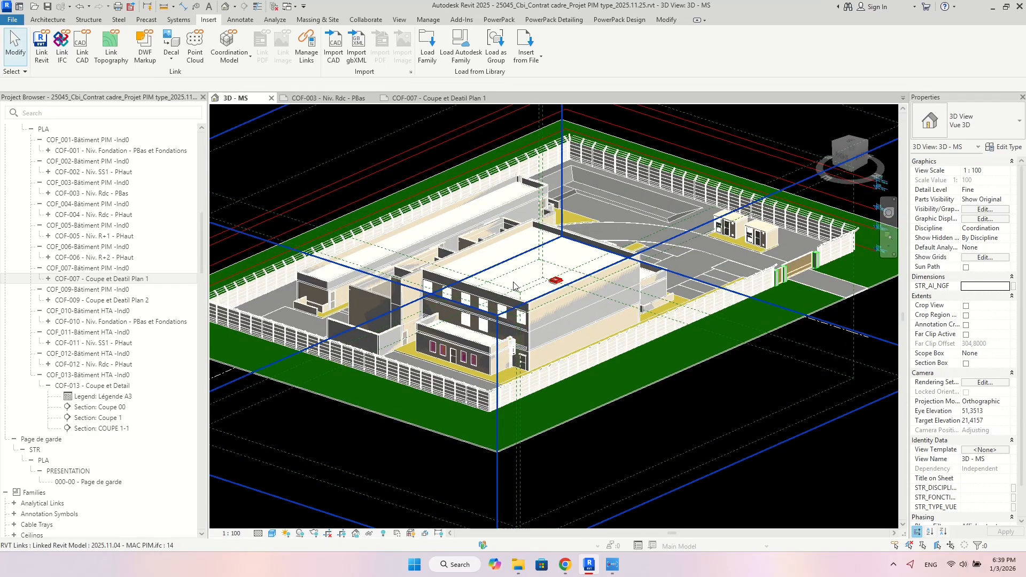
pyautogui.scroll(-2, 513, 283)
pyautogui.moveTo(565, 331); pyautogui.dragTo(566, 330, button='middle')
pyautogui.keyDown('shift'); pyautogui.moveTo(547, 349); pyautogui.dragTo(542, 345, button='middle'); pyautogui.keyUp('shift')
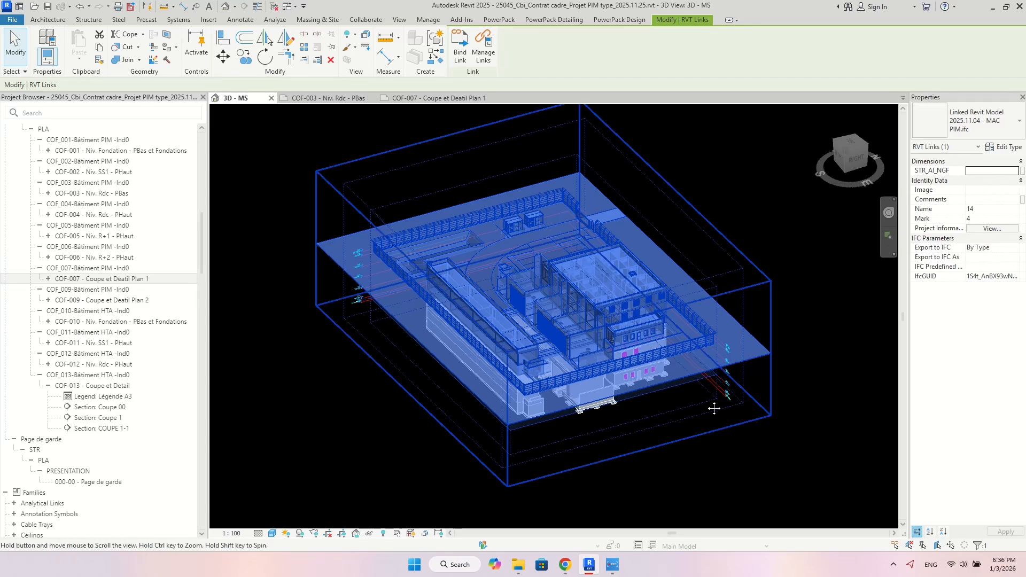
# - Compare the vertical position of the linked IFC model with the structure from a low side angle, selecting the structural walls and the link in turn
pyautogui.keyDown('shift'); pyautogui.moveTo(714, 408); pyautogui.dragTo(619, 329, button='middle'); pyautogui.keyUp('shift')
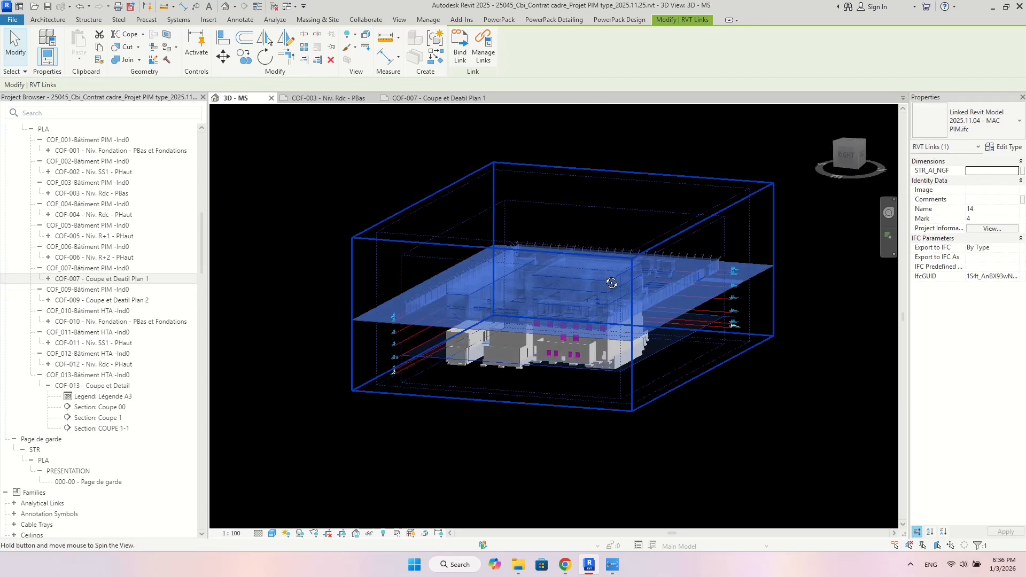
pyautogui.keyDown('shift'); pyautogui.moveTo(611, 284); pyautogui.dragTo(607, 314, button='middle'); pyautogui.keyUp('shift')
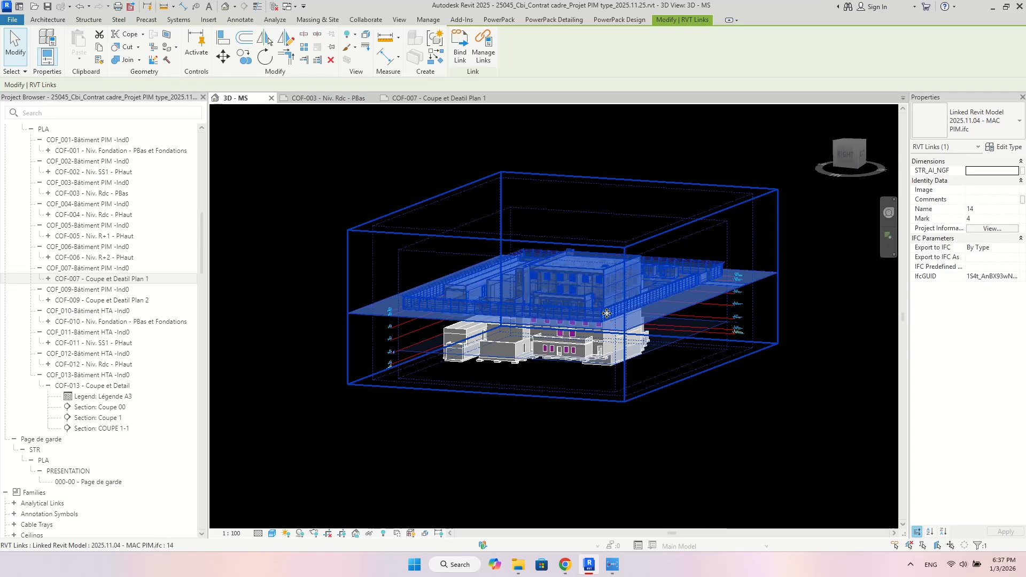
pyautogui.press('Escape')
pyautogui.scroll(5, 557, 336)
pyautogui.click(434, 328)
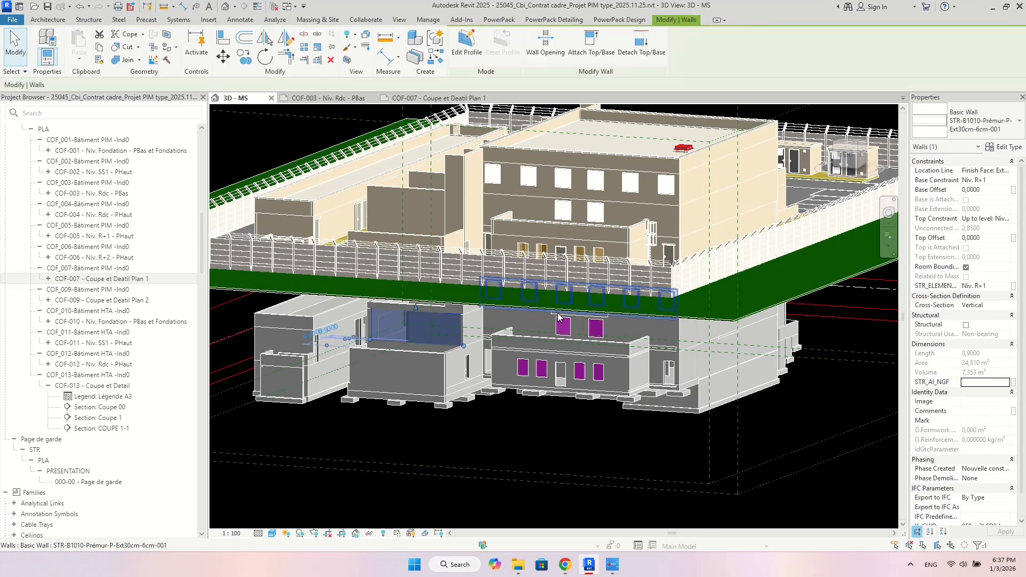
pyautogui.press('Escape')
pyautogui.click(503, 318)
pyautogui.scroll(-2, 660, 310)
pyautogui.click(671, 235)
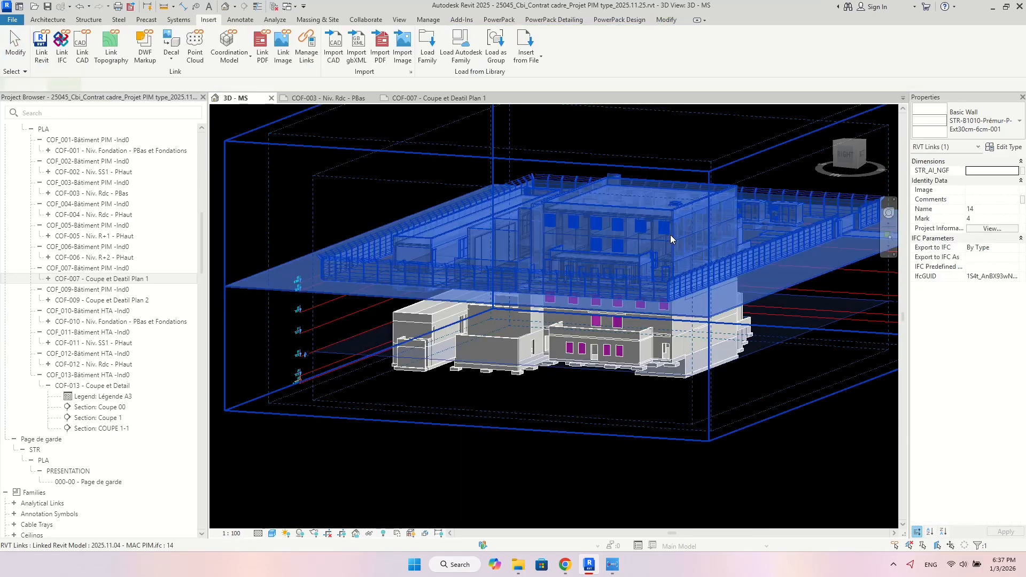
pyautogui.moveTo(567, 346)
pyautogui.mouseDown(button='middle')
pyautogui.moveTo(553, 350)
pyautogui.moveTo(572, 366)
pyautogui.mouseUp(button='middle')
pyautogui.press('Escape')
pyautogui.scroll(-1, 555, 348)
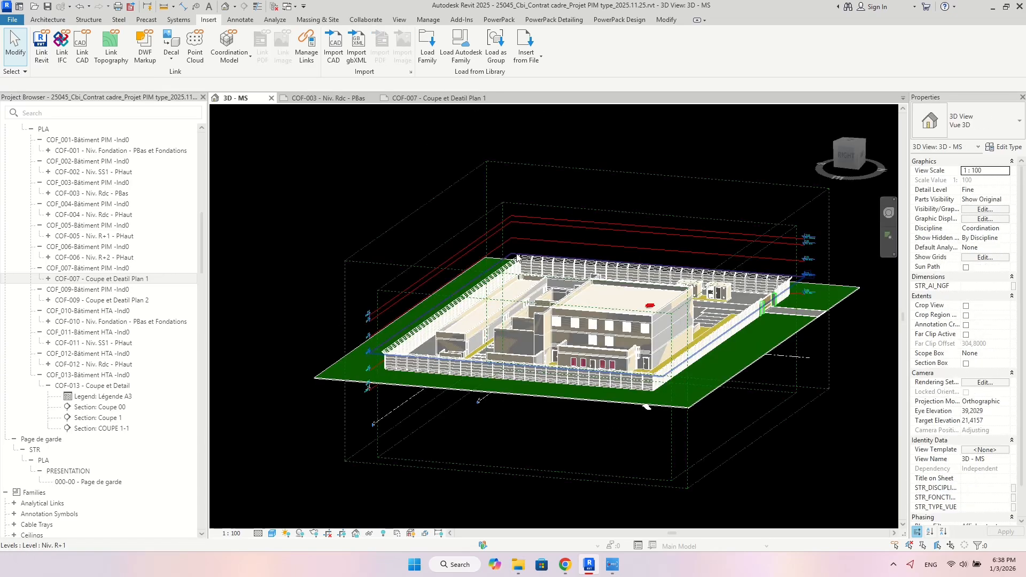
# - Select the linked IFC model from an elevated angle, clear the selection and check its fit with the structure across the whole site
pyautogui.keyDown('shift'); pyautogui.moveTo(517, 258); pyautogui.dragTo(659, 321, button='middle'); pyautogui.keyUp('shift')
pyautogui.scroll(4, 679, 310)
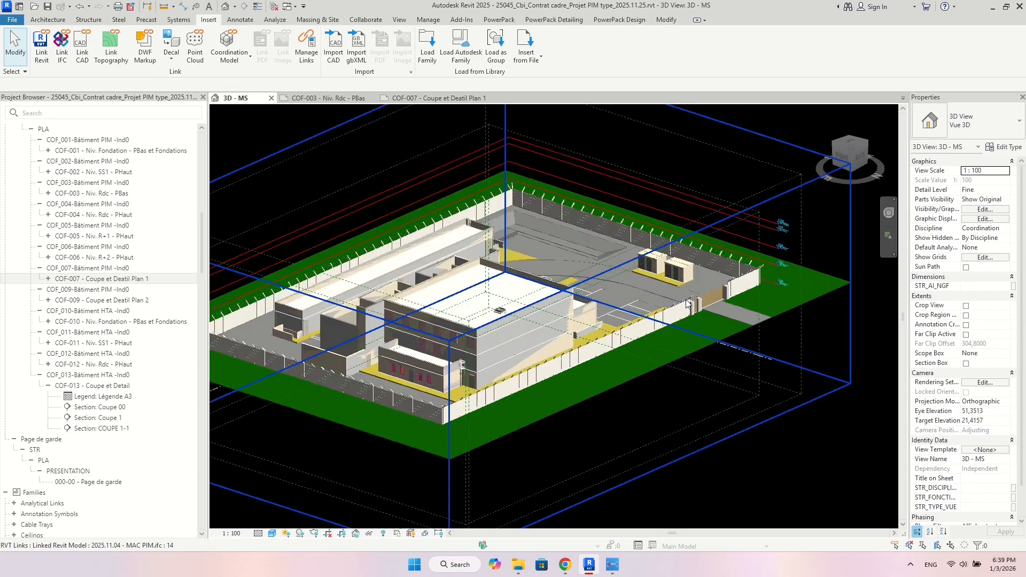
pyautogui.click(678, 309)
pyautogui.scroll(6, 519, 367)
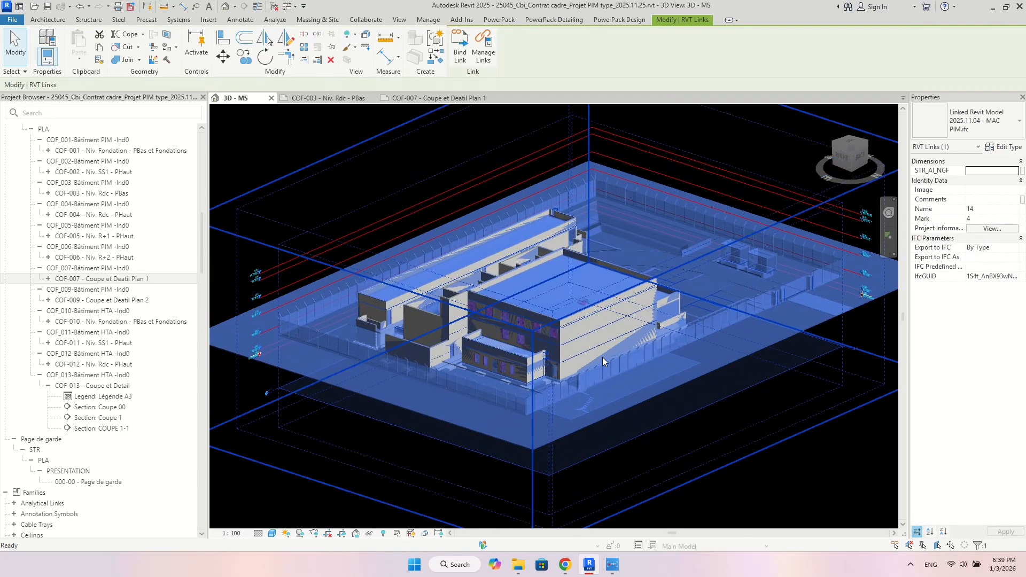
pyautogui.press('Escape')
pyautogui.scroll(-5, 502, 343)
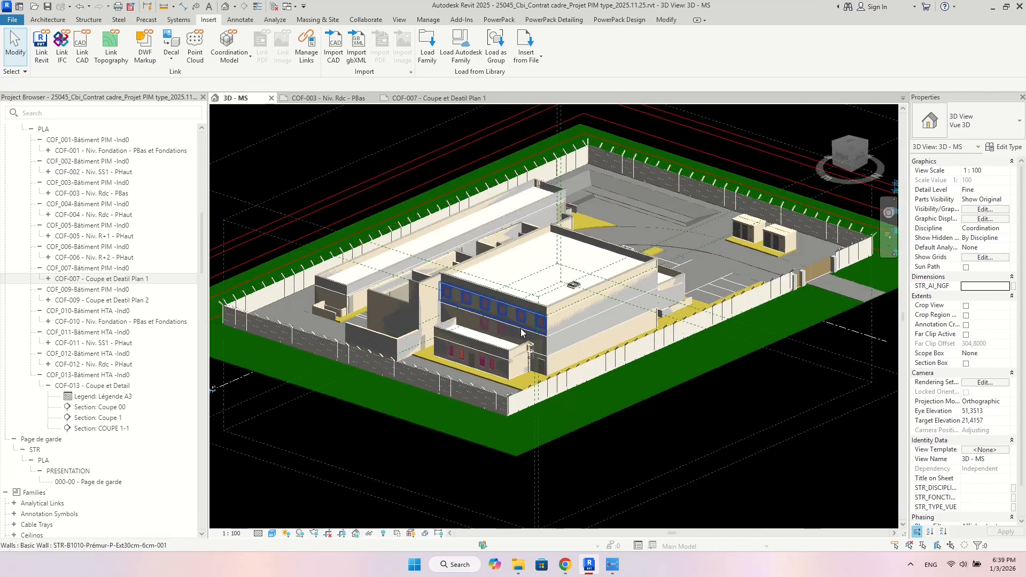
pyautogui.scroll(4, 522, 344)
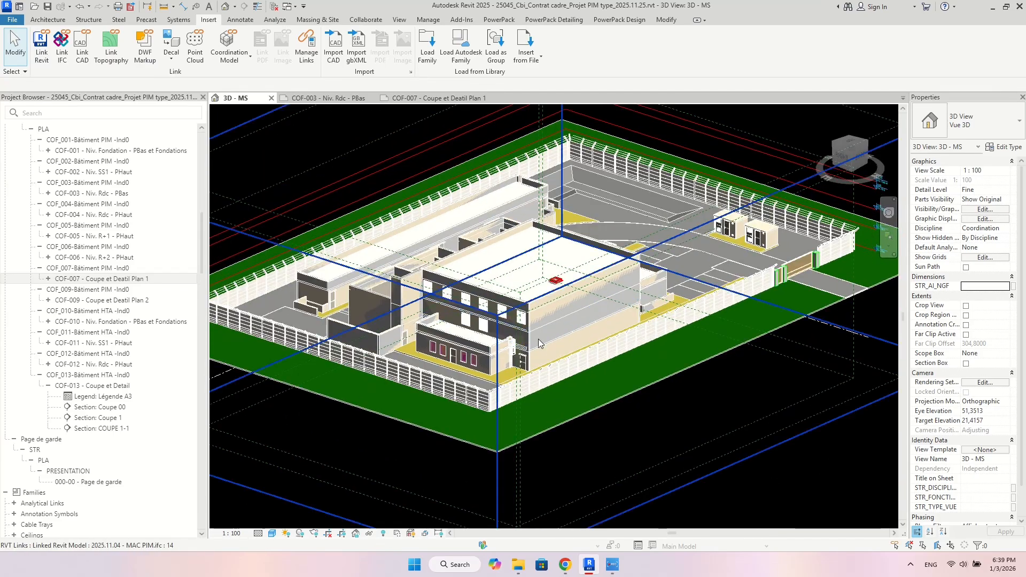
pyautogui.scroll(-2, 527, 299)
pyautogui.moveTo(527, 299); pyautogui.dragTo(540, 341, button='middle')
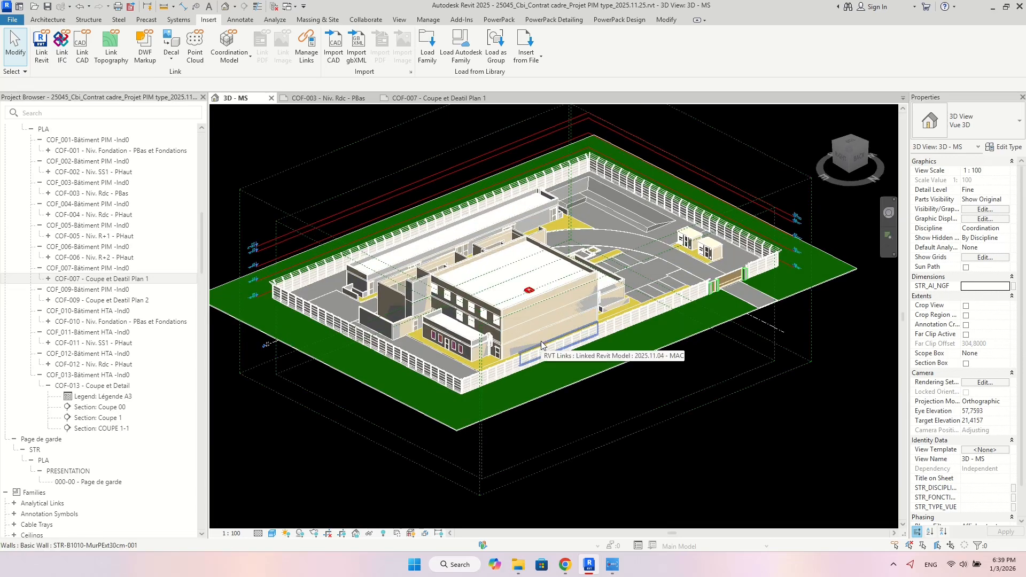